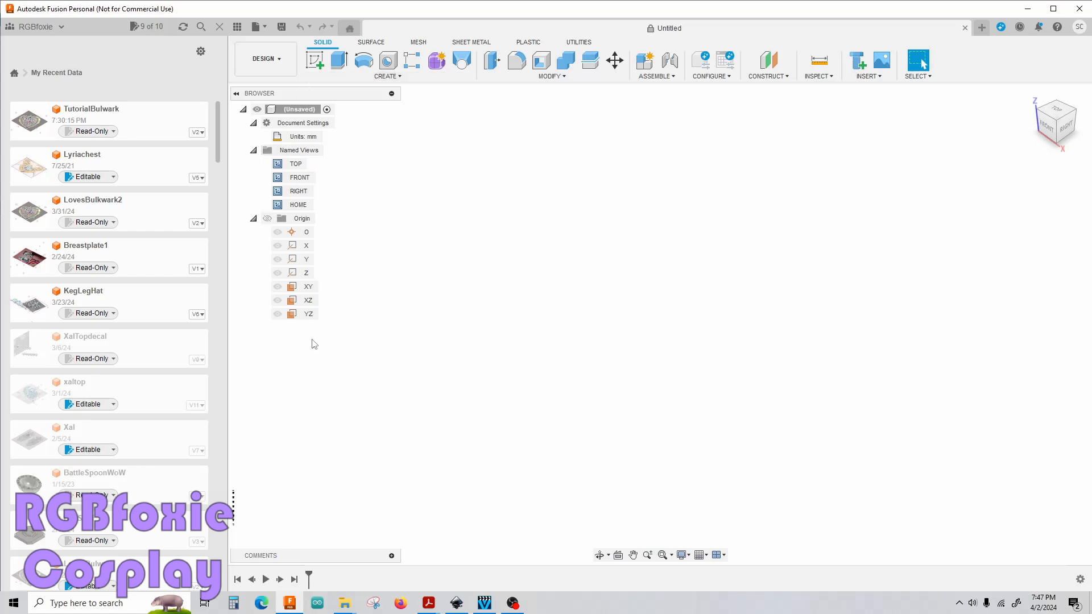
{"action": "scroll", "coordinate": [121, 351], "scroll_direction": "down", "scroll_amount": 10}
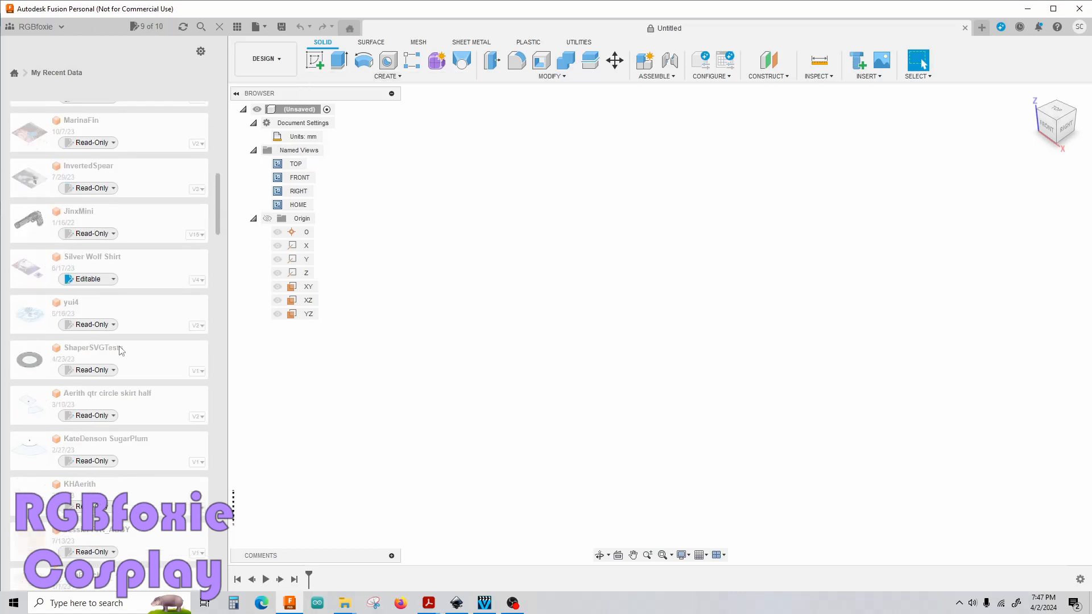
{"action": "scroll", "coordinate": [121, 351], "scroll_direction": "down", "scroll_amount": 1}
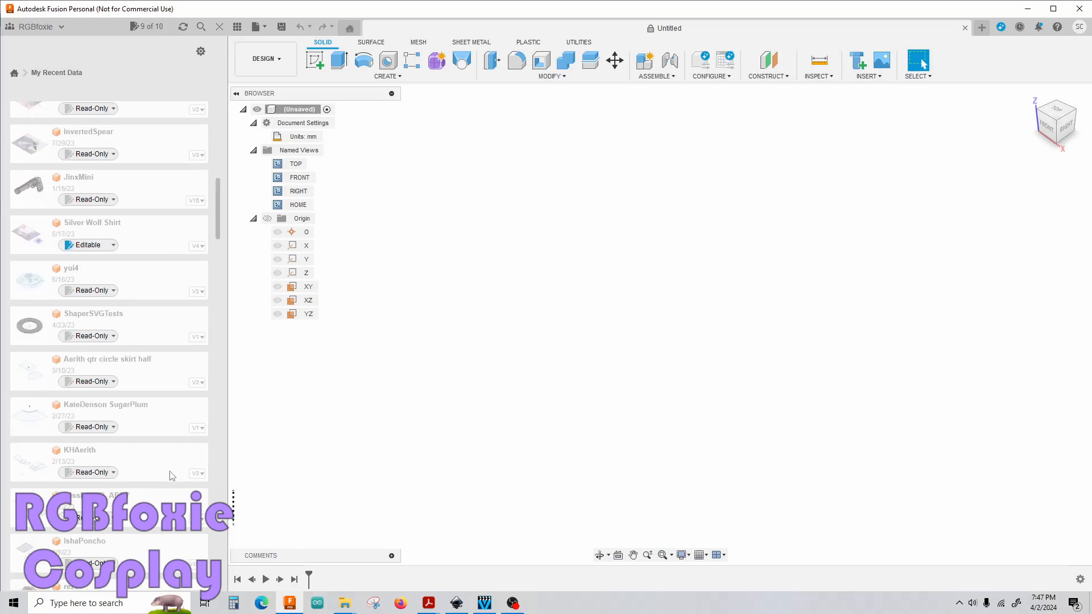
{"action": "scroll", "coordinate": [172, 476], "scroll_direction": "up", "scroll_amount": 10}
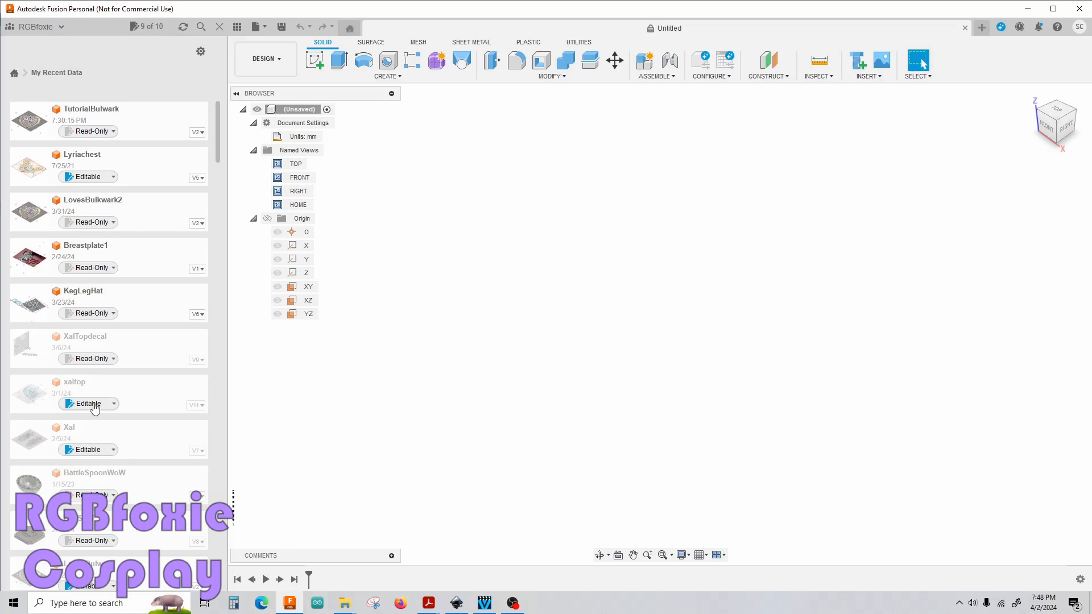
{"action": "left_click", "coordinate": [89, 405]}
{"action": "mouse_move", "coordinate": [315, 143]}
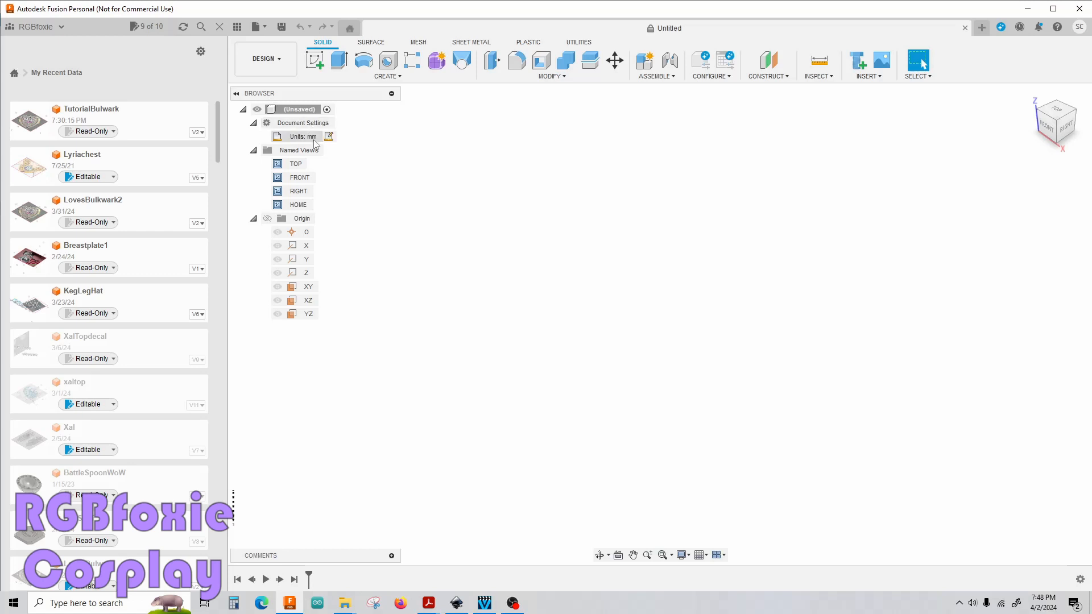
{"action": "left_click", "coordinate": [328, 137]}
{"action": "left_click", "coordinate": [1034, 178]}
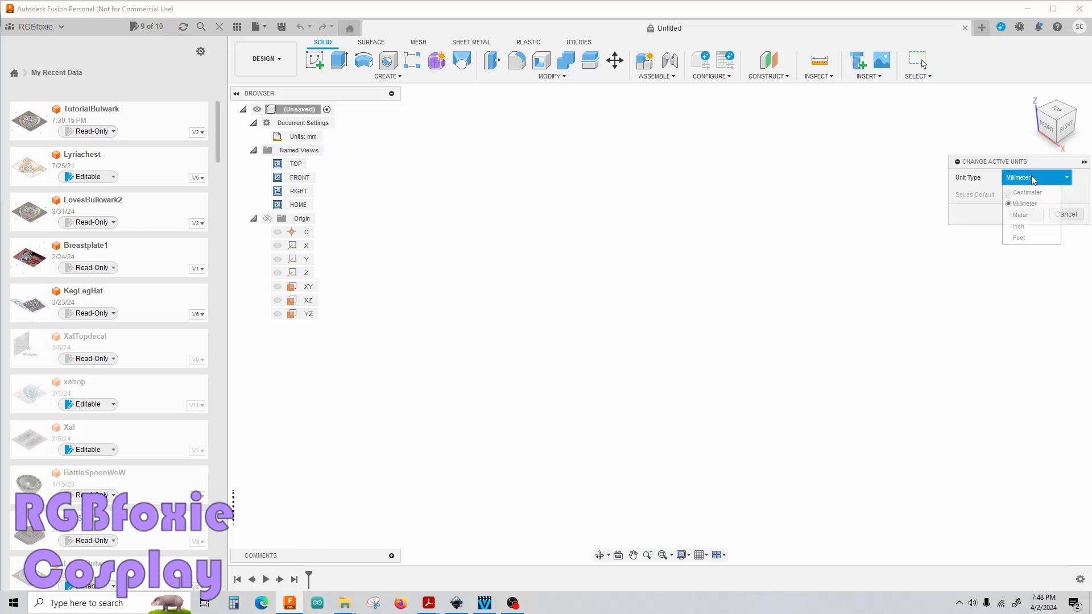
{"action": "left_click", "coordinate": [1030, 226]}
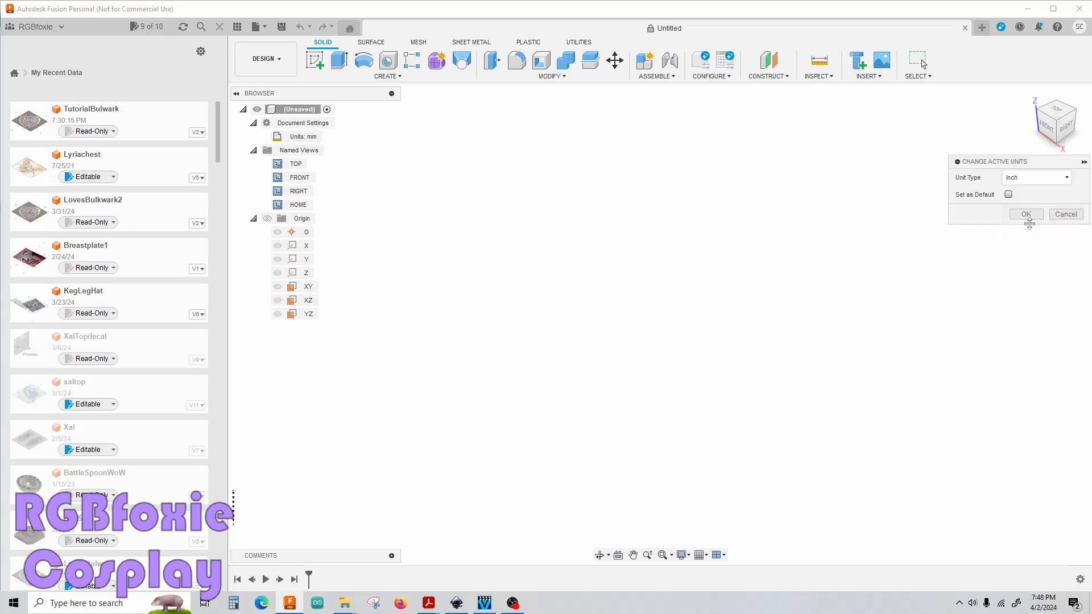
{"action": "left_click", "coordinate": [1035, 181]}
{"action": "left_click", "coordinate": [1035, 181]}
{"action": "left_click", "coordinate": [1034, 181]}
{"action": "left_click", "coordinate": [1033, 191]}
{"action": "left_click", "coordinate": [1075, 216]}
{"action": "mouse_move", "coordinate": [313, 139]}
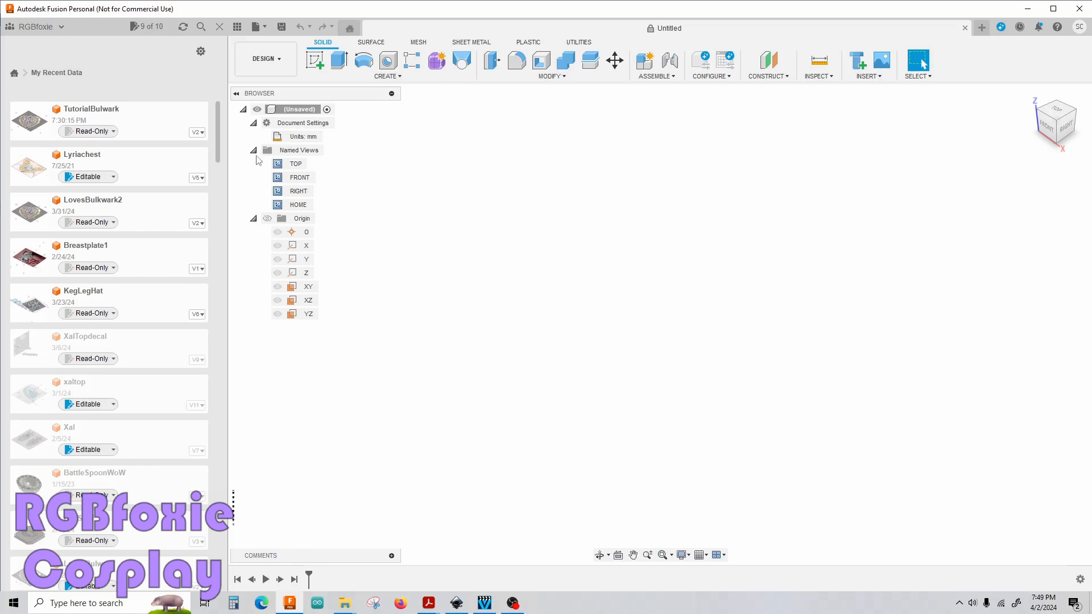
Step: Show the origin planes and axes and orient the view to Top with the X axis horizontal
{"action": "left_click", "coordinate": [253, 150]}
{"action": "left_click", "coordinate": [267, 164]}
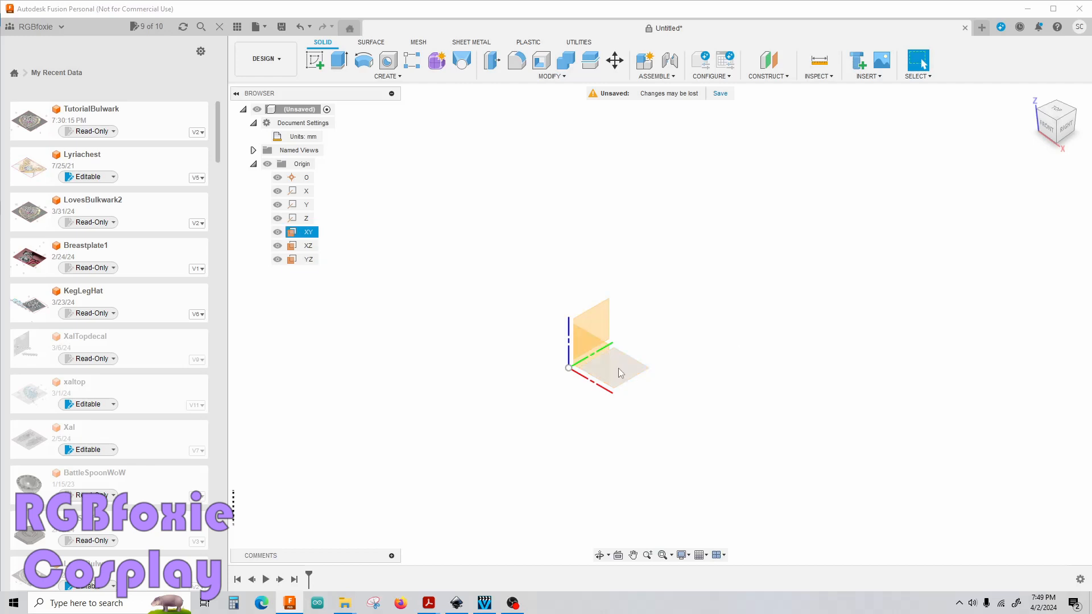
{"action": "mouse_move", "coordinate": [1057, 122]}
{"action": "left_mouse_down"}
{"action": "mouse_move", "coordinate": [1070, 141]}
{"action": "mouse_move", "coordinate": [1058, 109]}
{"action": "left_mouse_up"}
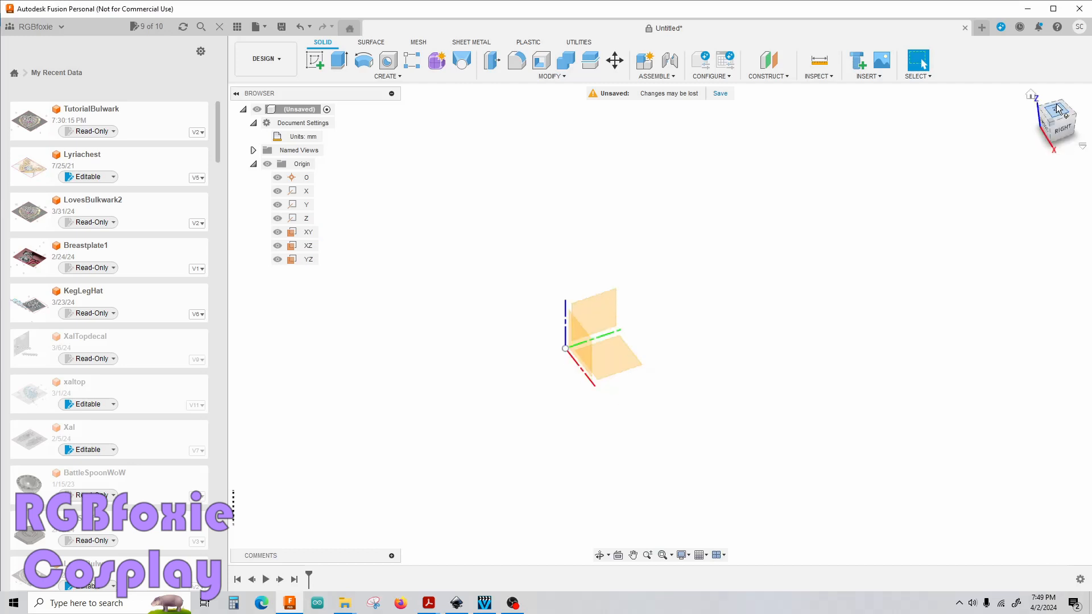
{"action": "left_click", "coordinate": [1058, 109]}
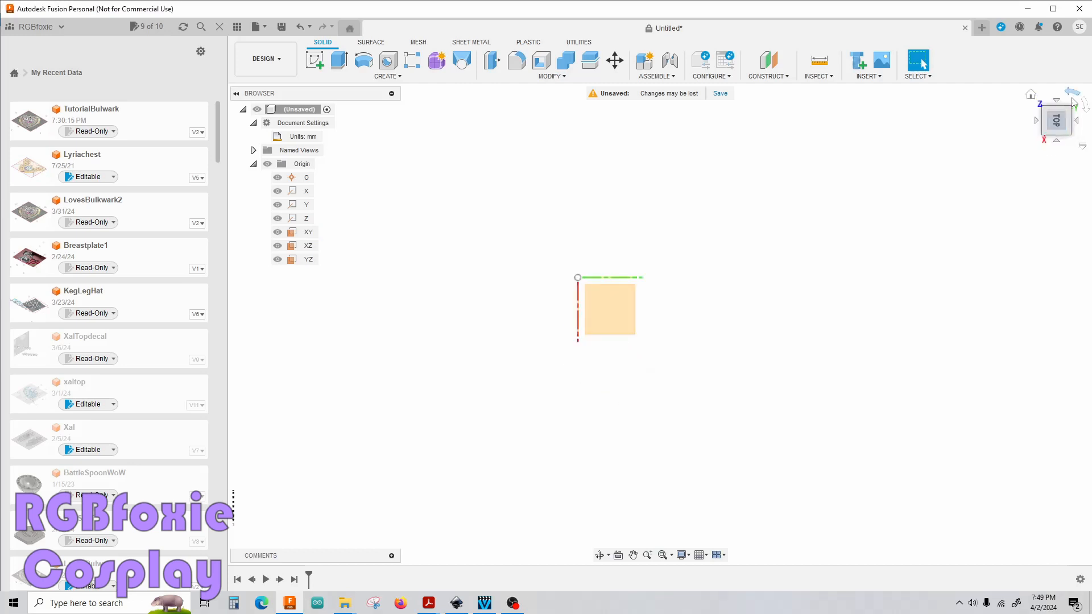
{"action": "left_click", "coordinate": [1072, 96]}
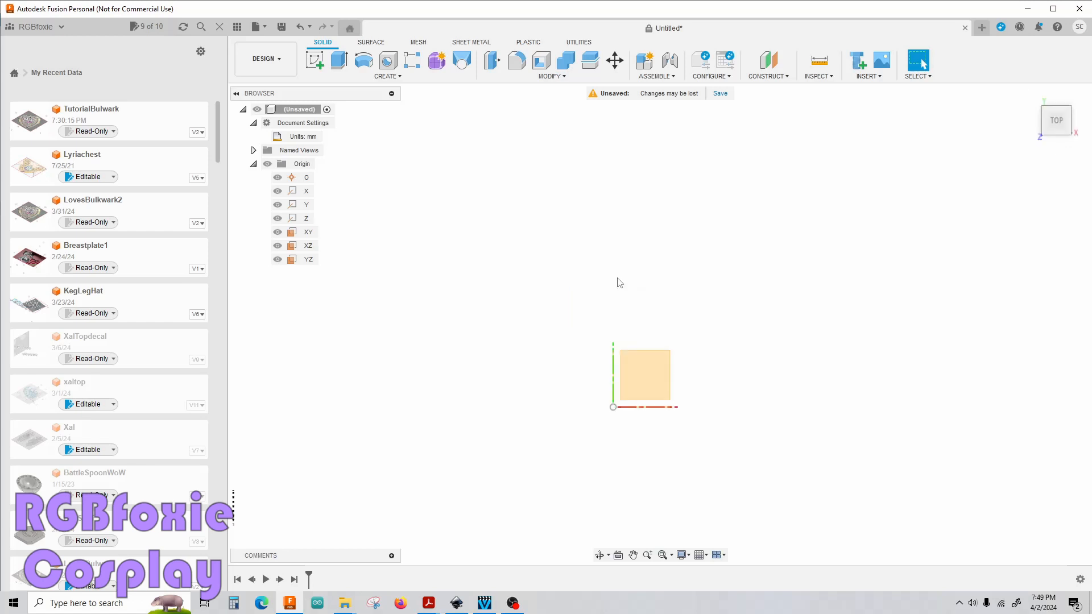
Step: Insert the LovesBulwark image from the Love Bulwark folder as a canvas on the XY plane
{"action": "left_click", "coordinate": [869, 80]}
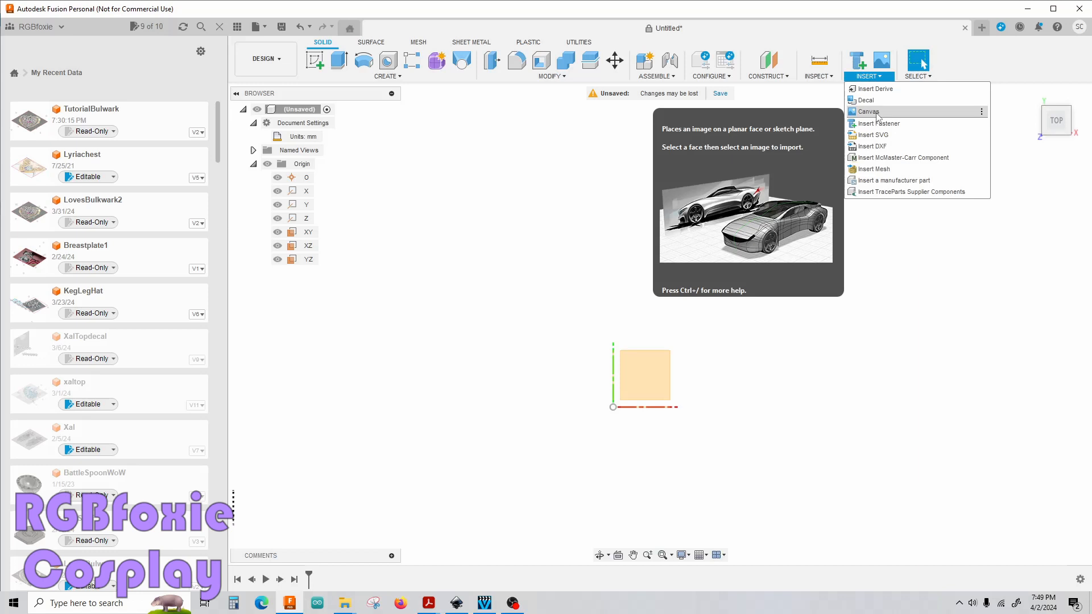
{"action": "left_click", "coordinate": [876, 112]}
{"action": "left_click", "coordinate": [376, 421]}
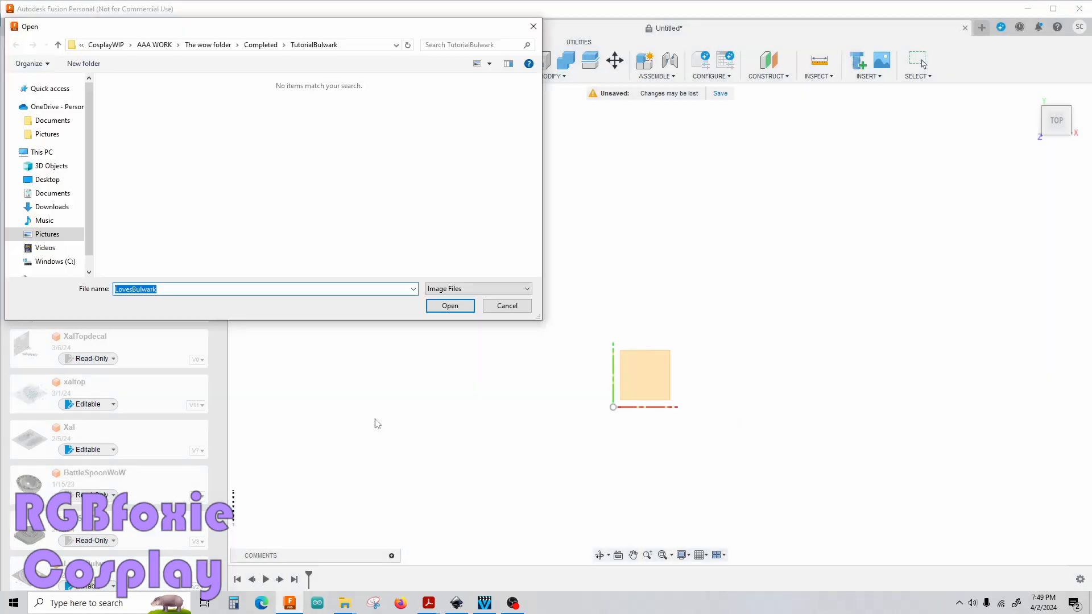
{"action": "left_click", "coordinate": [261, 45]}
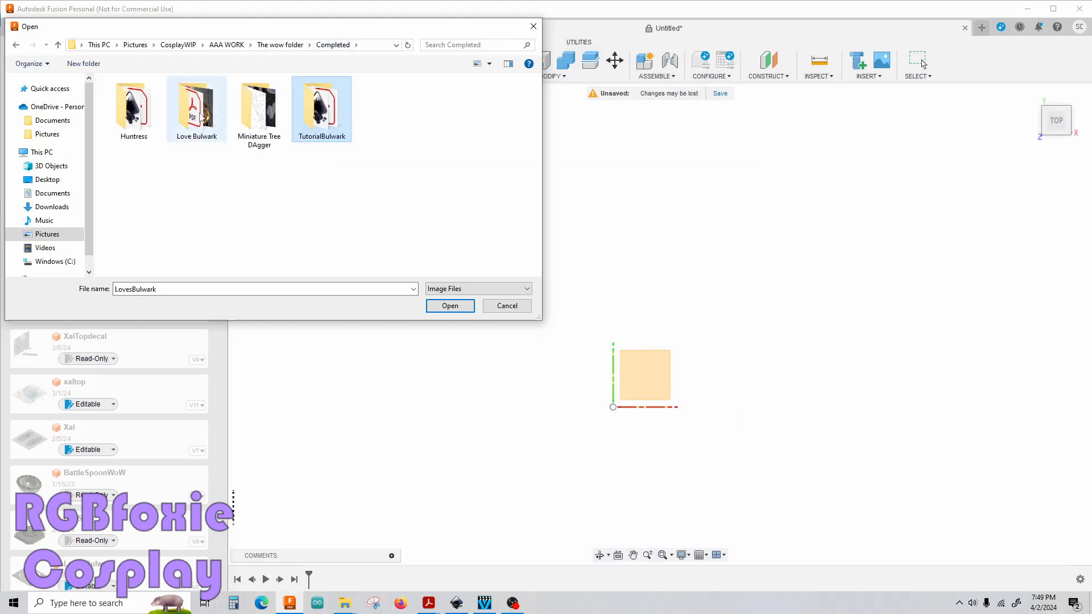
{"action": "double_click", "coordinate": [200, 116]}
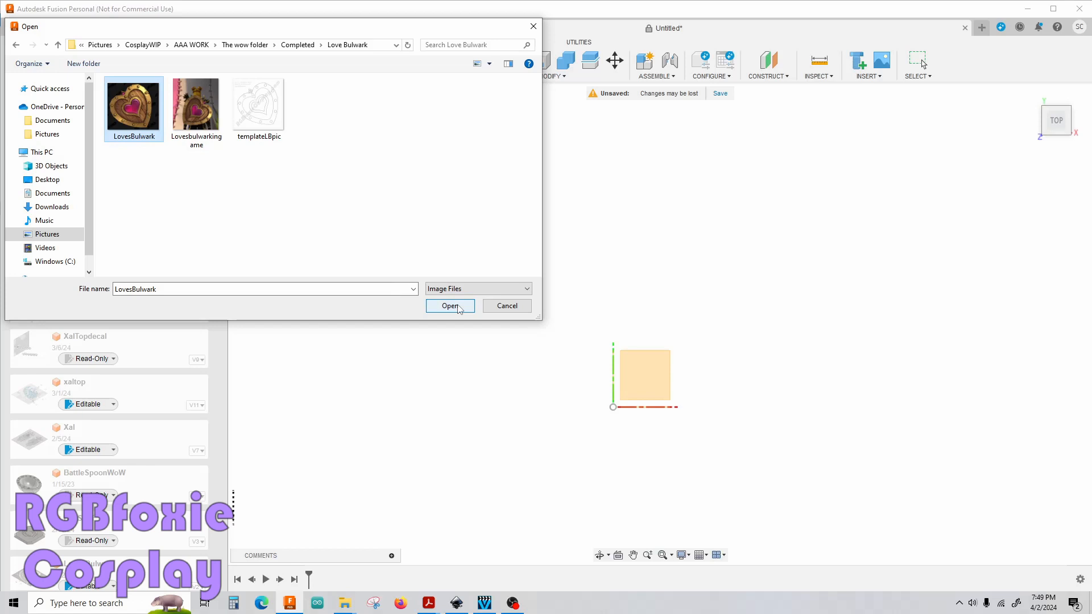
{"action": "left_click", "coordinate": [449, 306]}
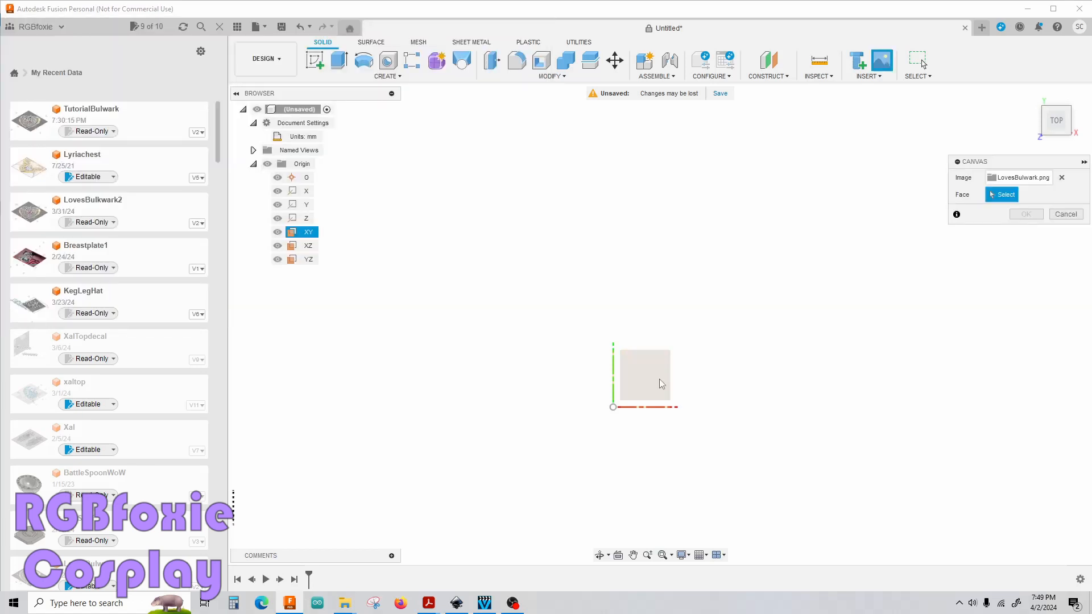
{"action": "left_click", "coordinate": [662, 384]}
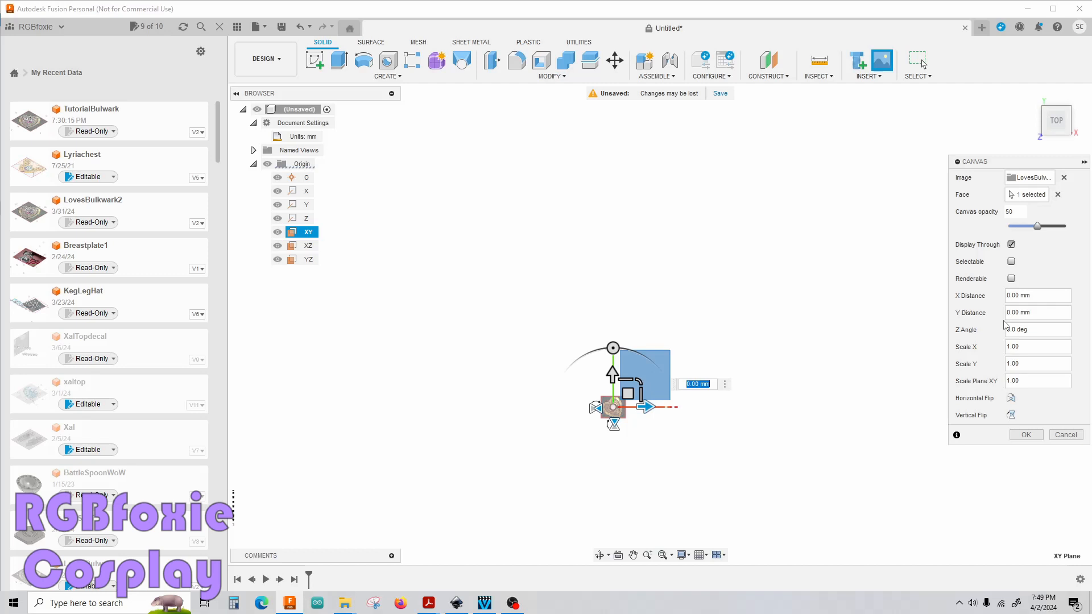
{"action": "left_click_drag", "start_coordinate": [1037, 226], "coordinate": [1026, 226]}
{"action": "key", "text": "Return"}
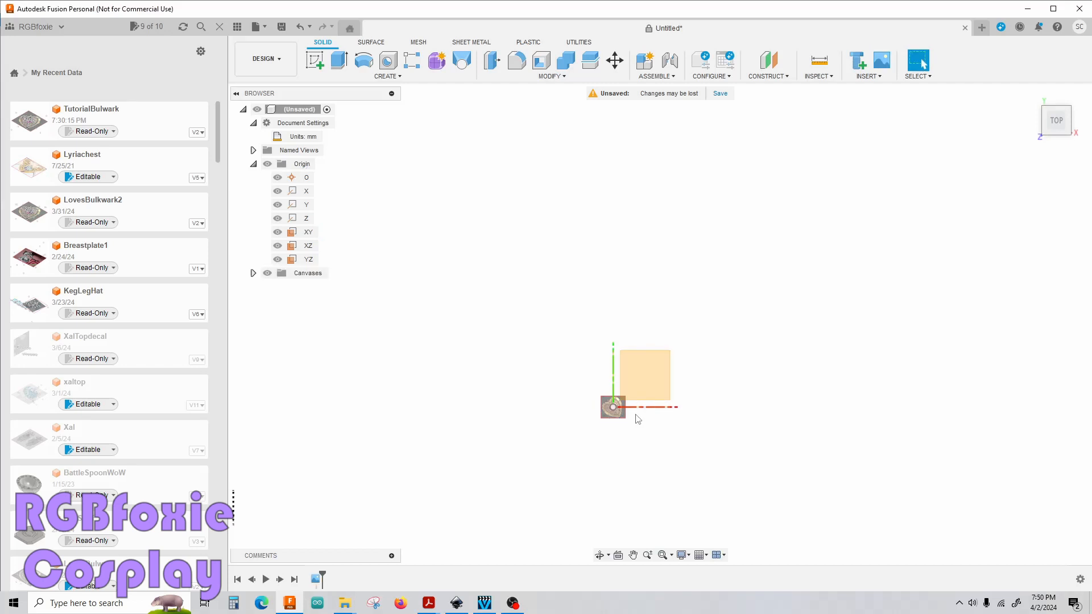
Step: Calibrate the LovesBulwark canvas to 21 in between the small pink gem's outer corner and the heart's pointed tip
{"action": "scroll", "coordinate": [638, 420], "scroll_direction": "up", "scroll_amount": 10}
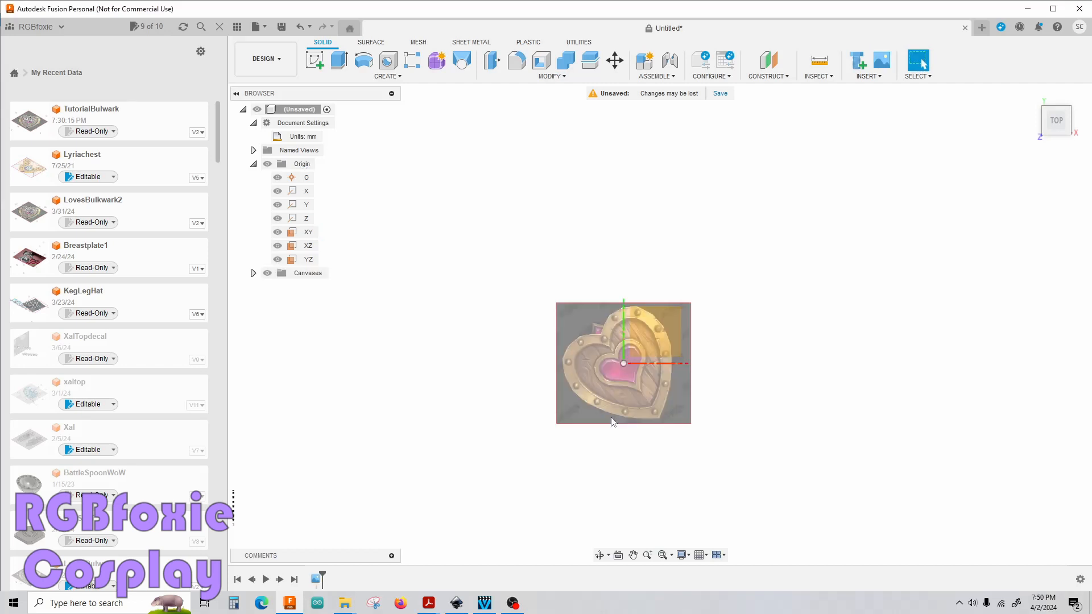
{"action": "scroll", "coordinate": [630, 328], "scroll_direction": "up", "scroll_amount": 3}
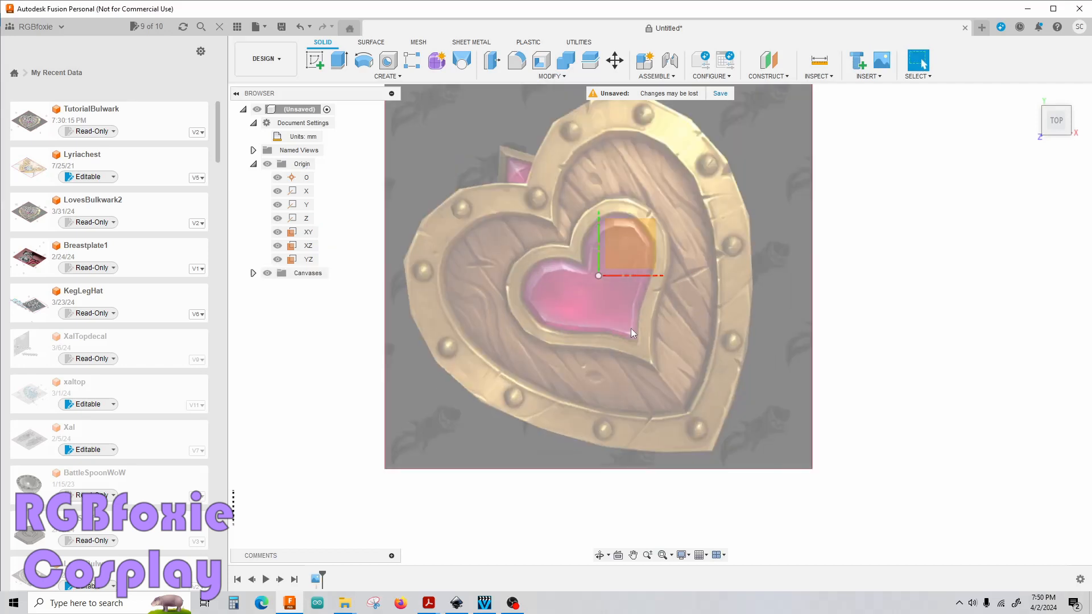
{"action": "scroll", "coordinate": [631, 329], "scroll_direction": "down", "scroll_amount": 1}
{"action": "middle_click_drag", "start_coordinate": [631, 329], "coordinate": [692, 371]}
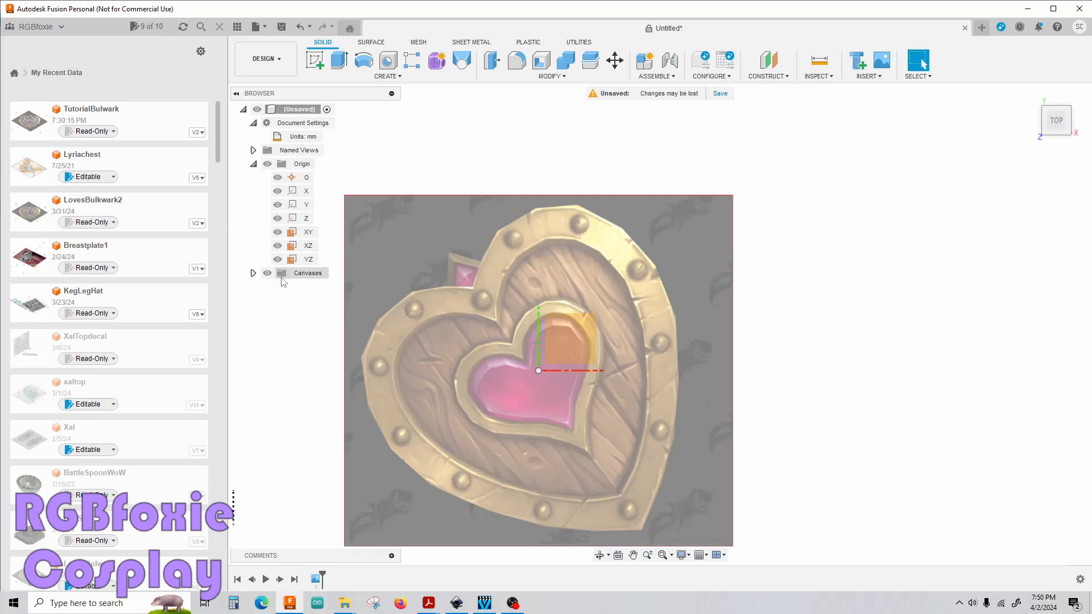
{"action": "left_click", "coordinate": [285, 274]}
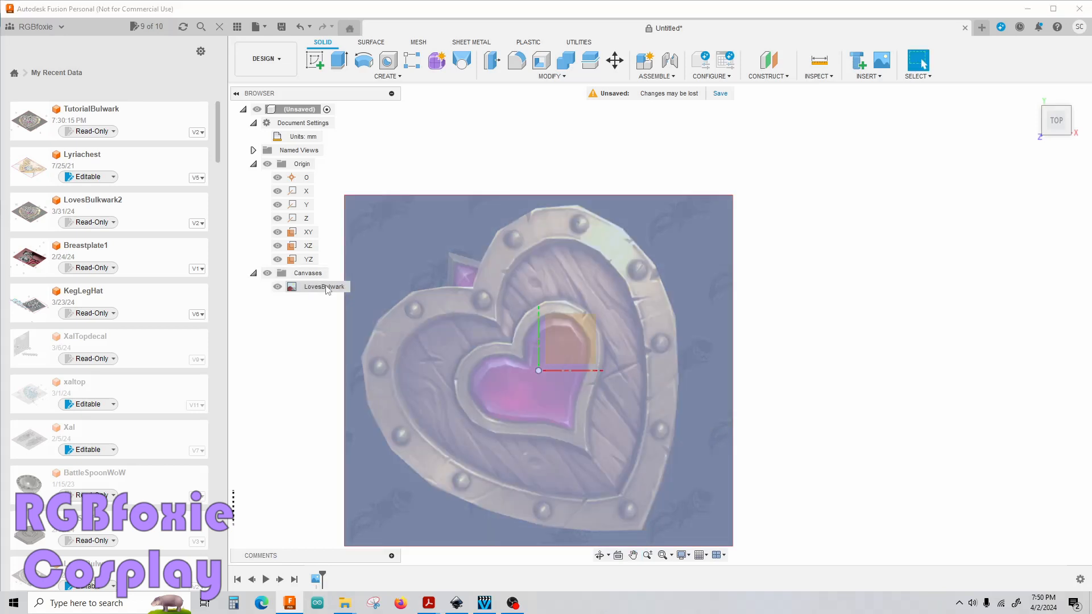
{"action": "right_click", "coordinate": [327, 289]}
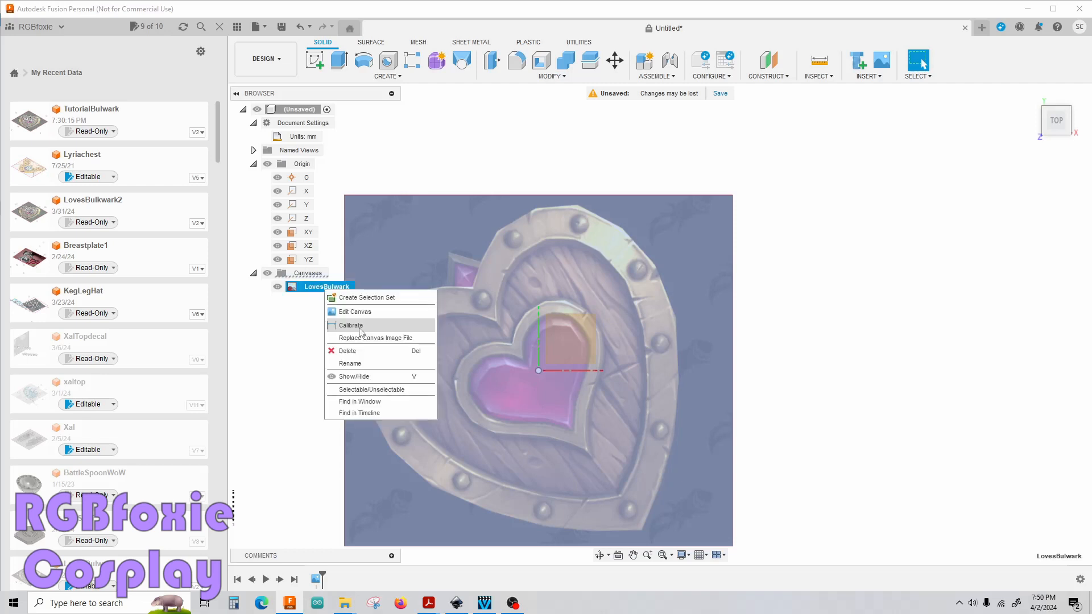
{"action": "left_click", "coordinate": [351, 326]}
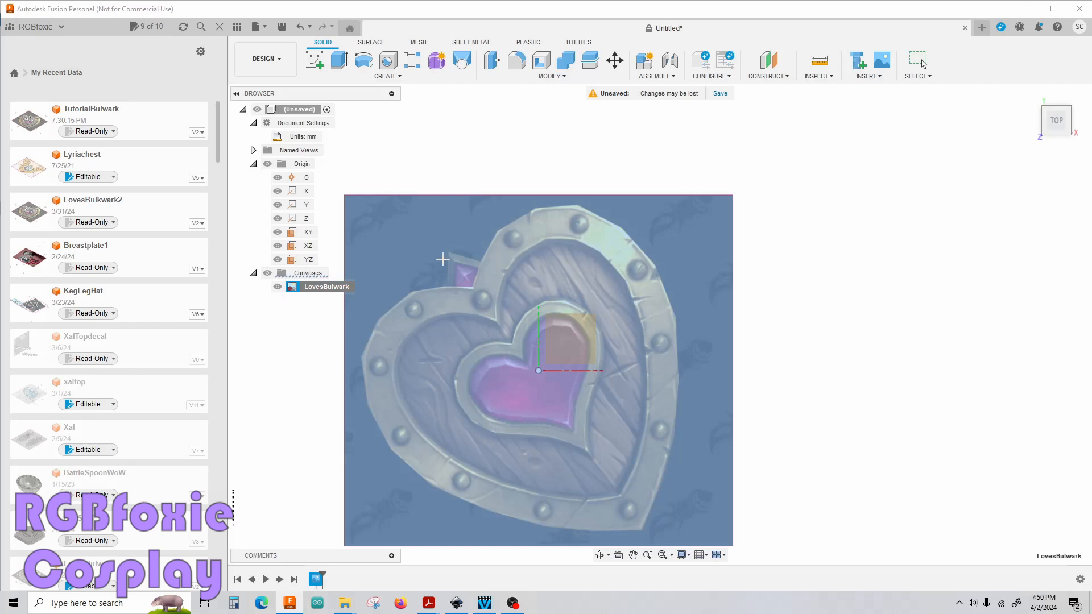
{"action": "left_click", "coordinate": [448, 251]}
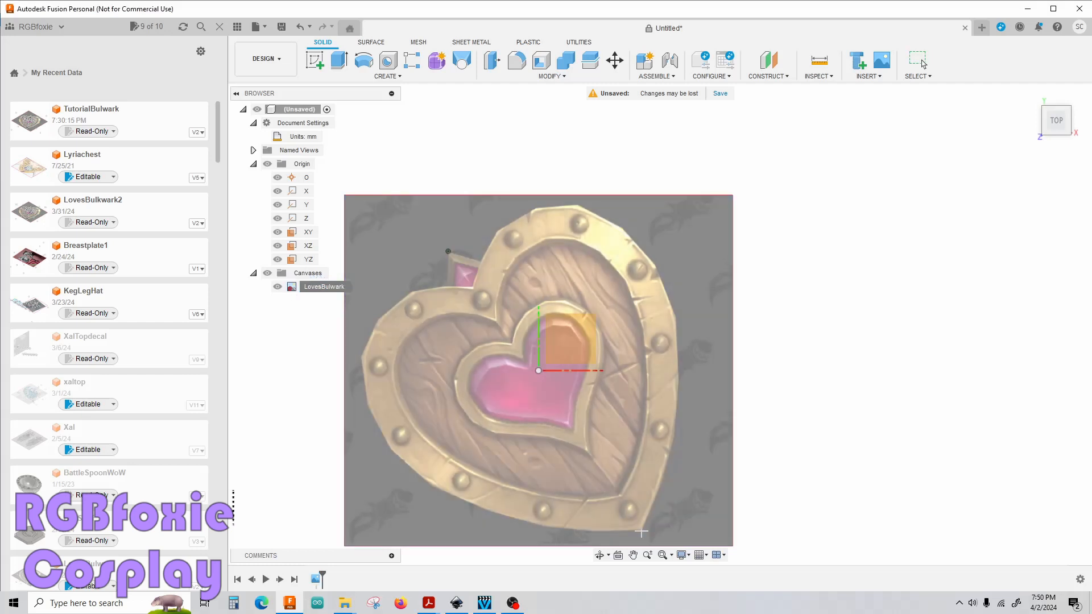
{"action": "left_click", "coordinate": [641, 533]}
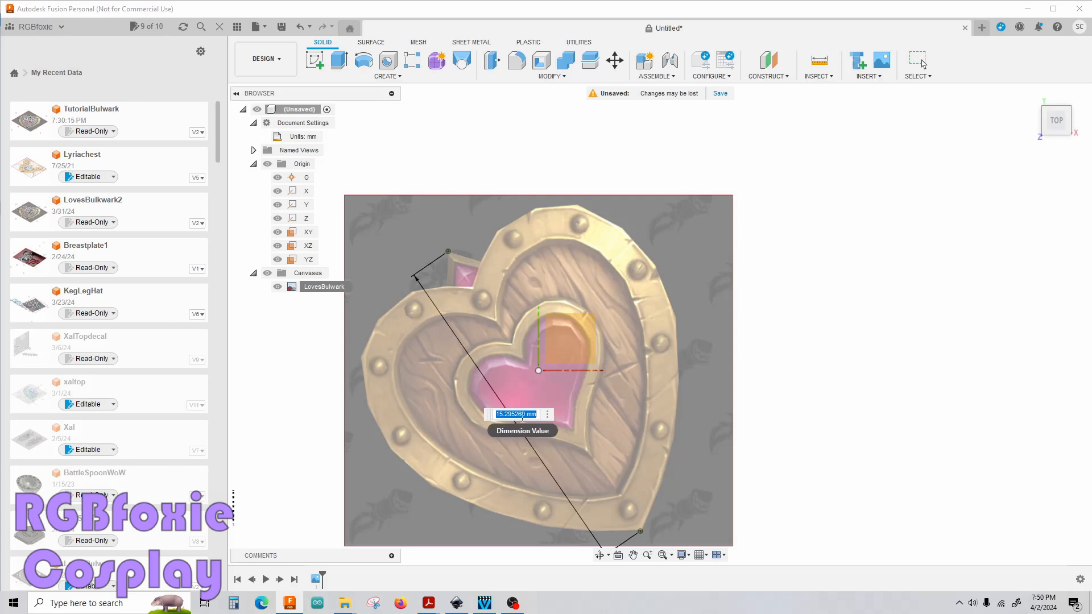
{"action": "type", "text": "21in"}
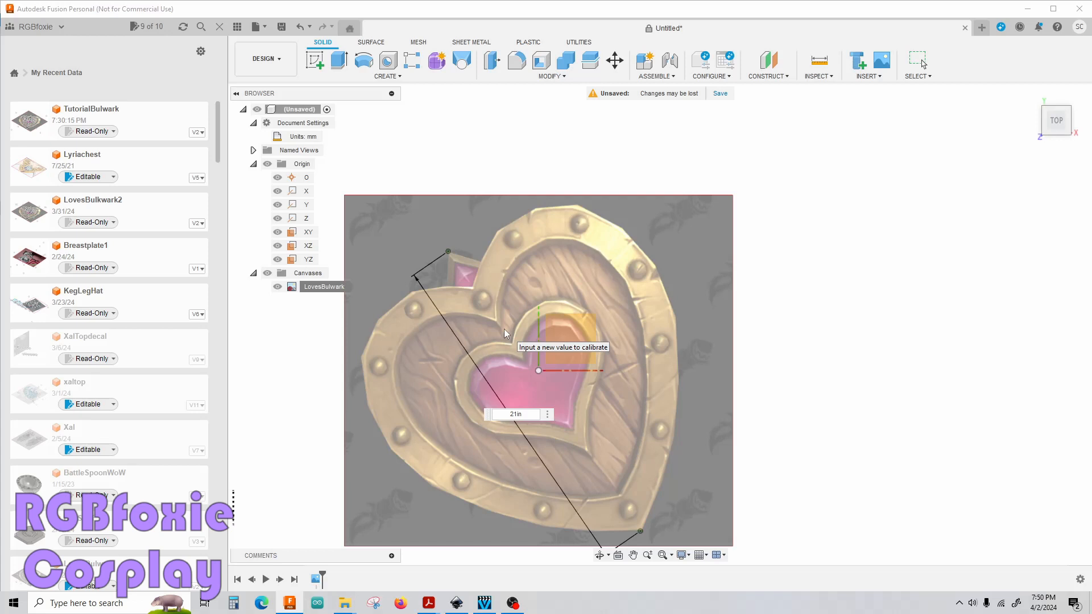
{"action": "key", "text": "Return"}
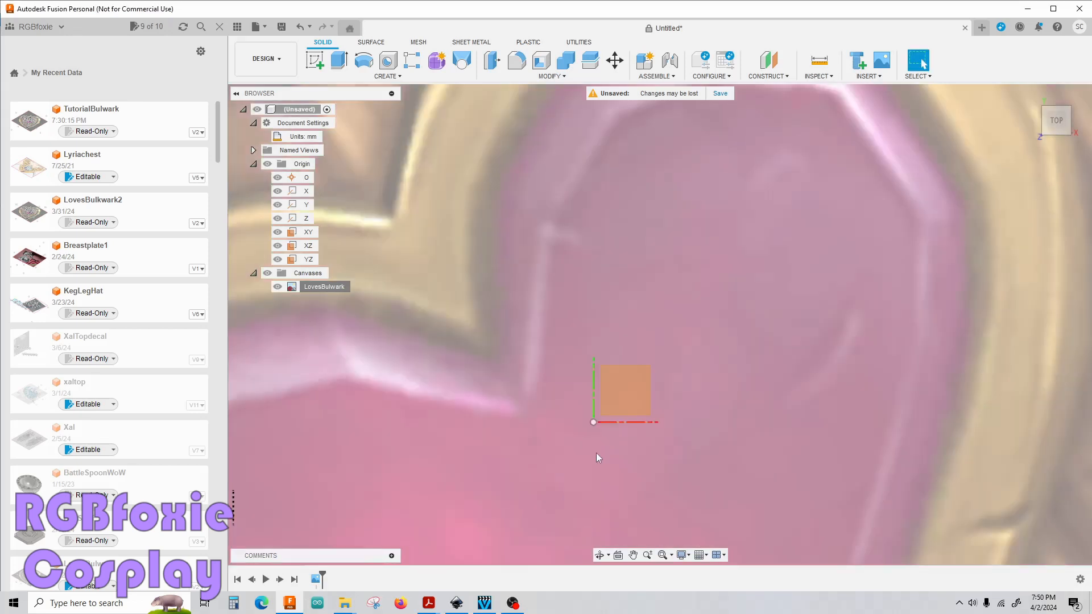
Step: Create a new sketch on the XY plane over the calibrated shield image
{"action": "scroll", "coordinate": [597, 458], "scroll_direction": "down", "scroll_amount": 5}
{"action": "scroll", "coordinate": [626, 461], "scroll_direction": "down", "scroll_amount": 1}
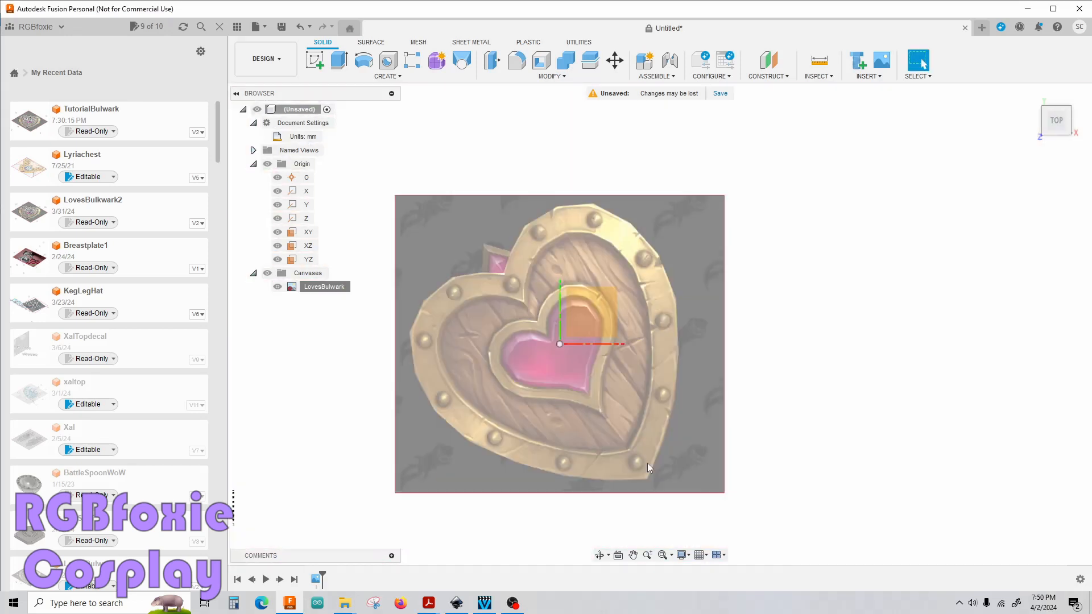
{"action": "scroll", "coordinate": [647, 463], "scroll_direction": "up", "scroll_amount": 1}
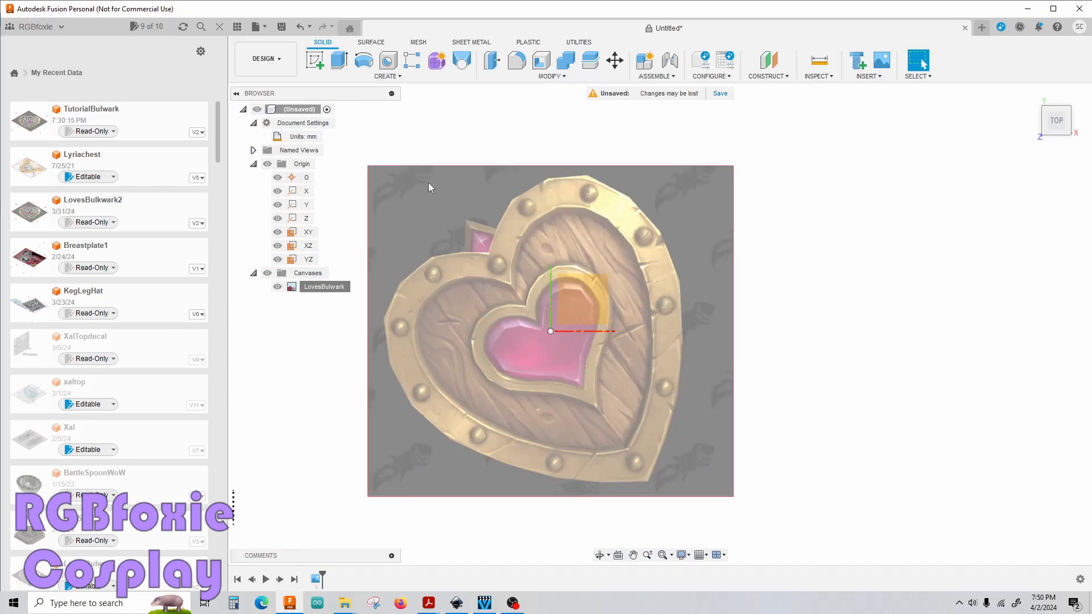
{"action": "left_click", "coordinate": [316, 61]}
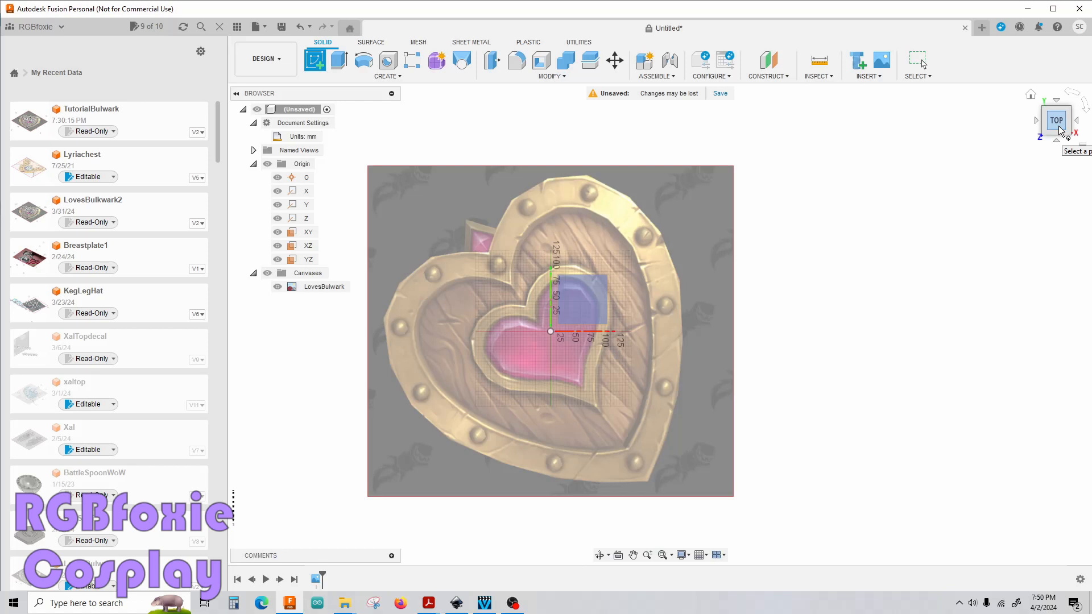
{"action": "left_click", "coordinate": [597, 300]}
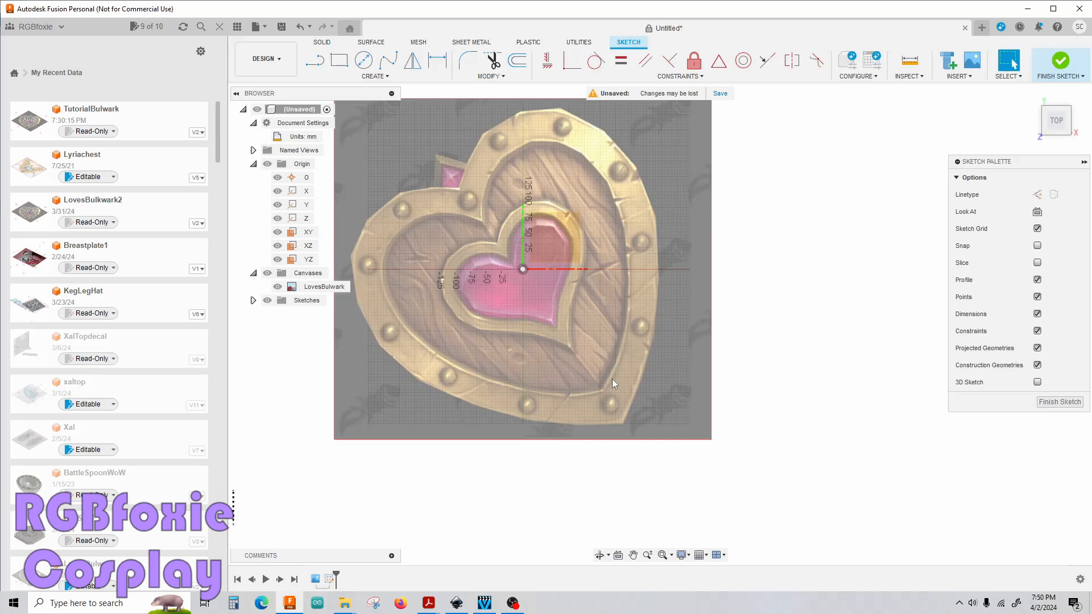
Step: Draw a diagonal centre line with the Line tool from the small gem frame's outer corner to the heart's pointed tip
{"action": "scroll", "coordinate": [612, 379], "scroll_direction": "down", "scroll_amount": 1}
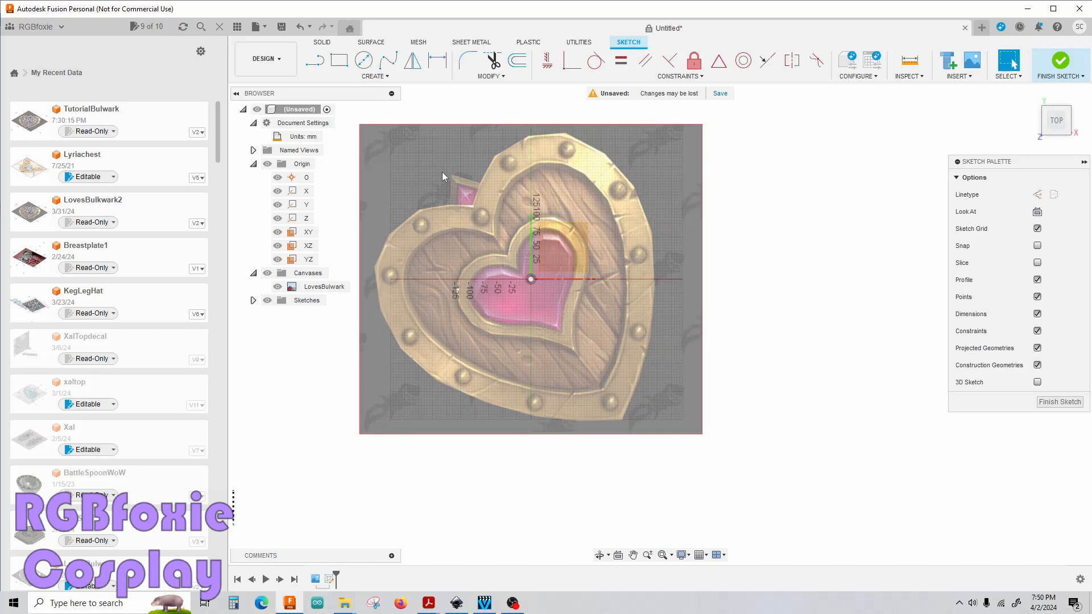
{"action": "left_click", "coordinate": [368, 77]}
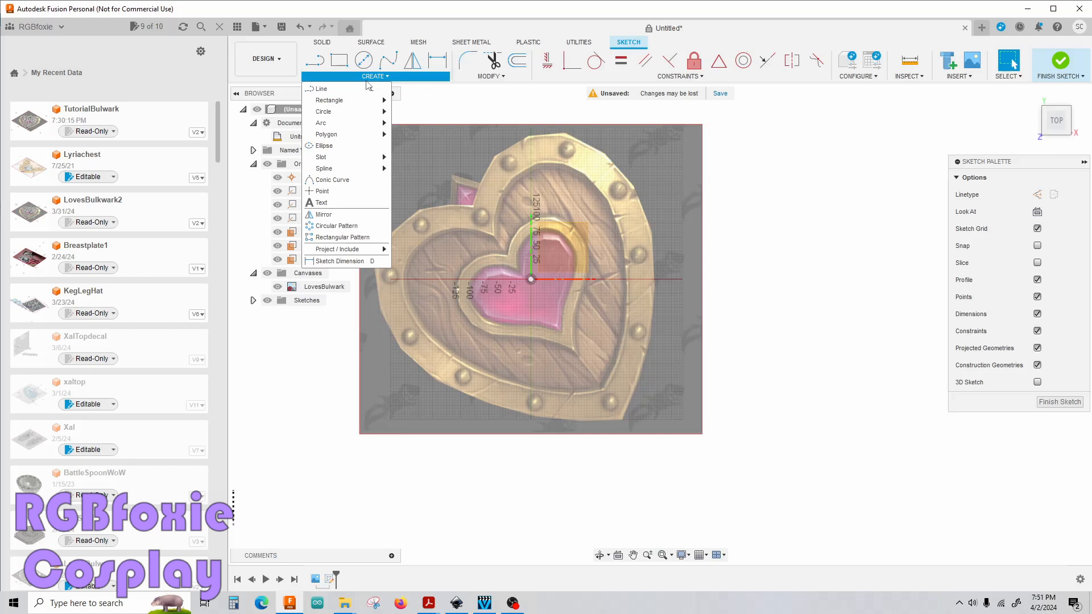
{"action": "left_click", "coordinate": [369, 89]}
{"action": "scroll", "coordinate": [458, 151], "scroll_direction": "up", "scroll_amount": 1}
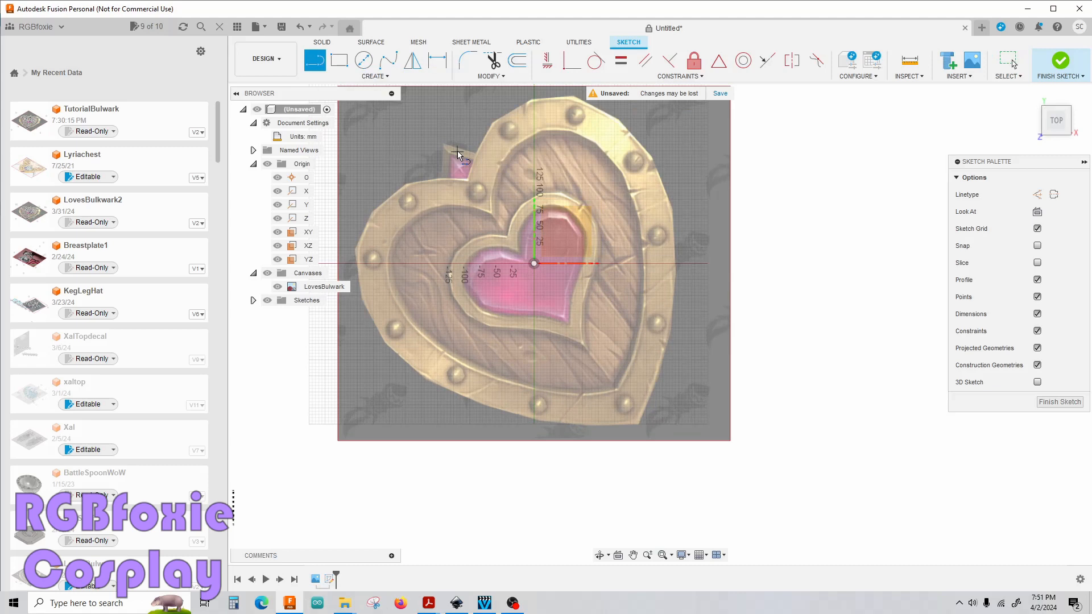
{"action": "scroll", "coordinate": [442, 145], "scroll_direction": "up", "scroll_amount": 1}
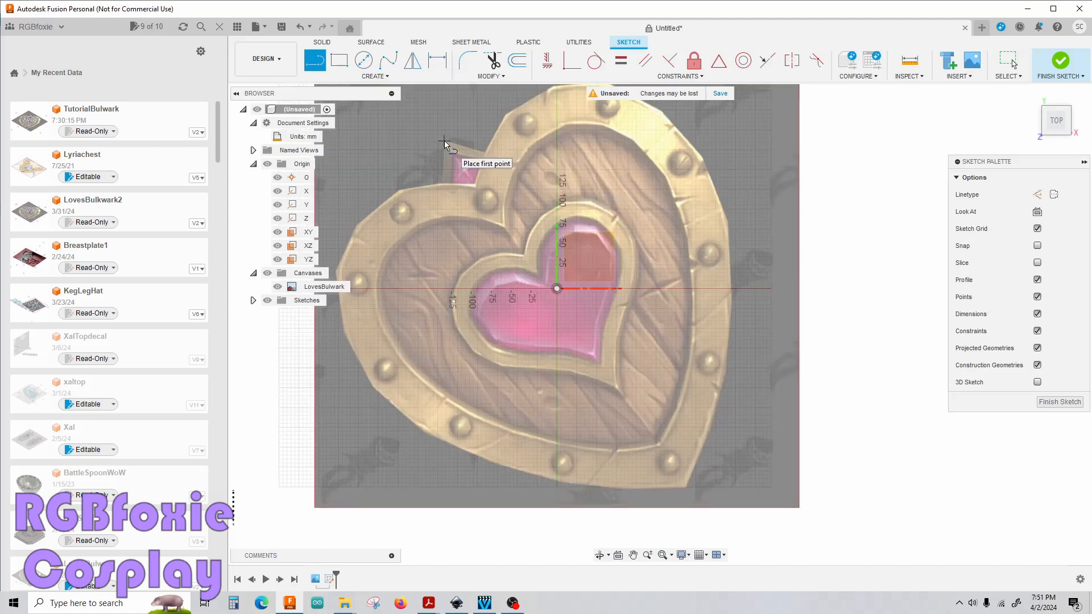
{"action": "left_click", "coordinate": [445, 141]}
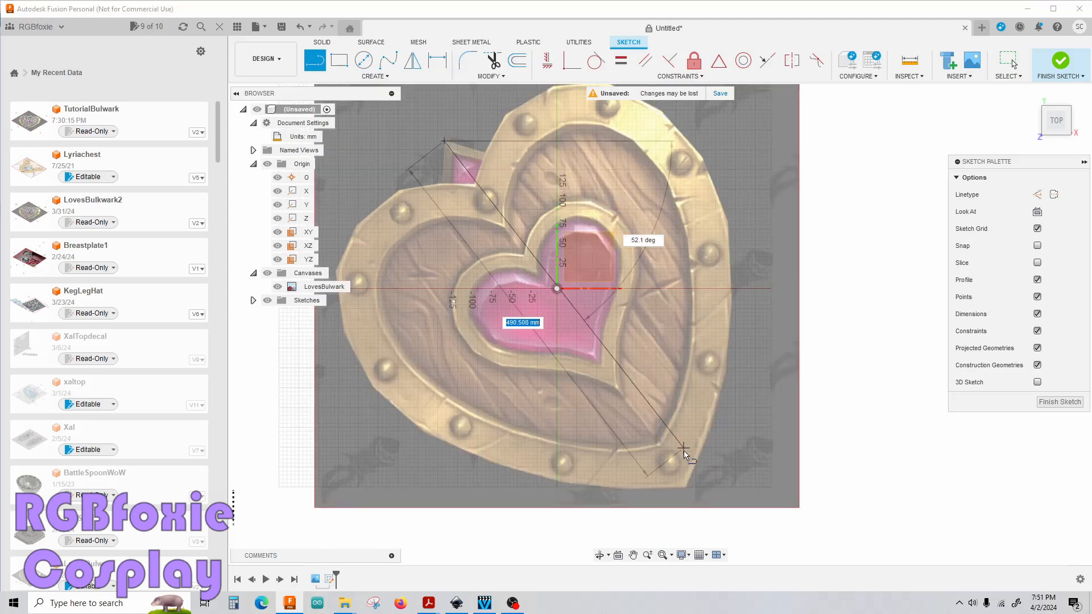
{"action": "left_click", "coordinate": [686, 487]}
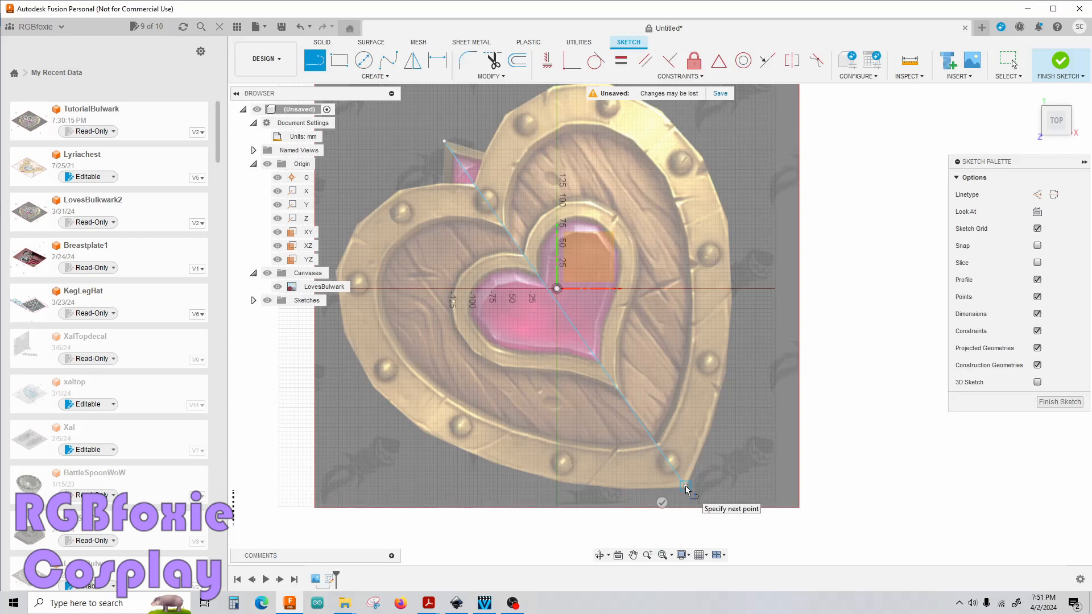
{"action": "left_click", "coordinate": [375, 76]}
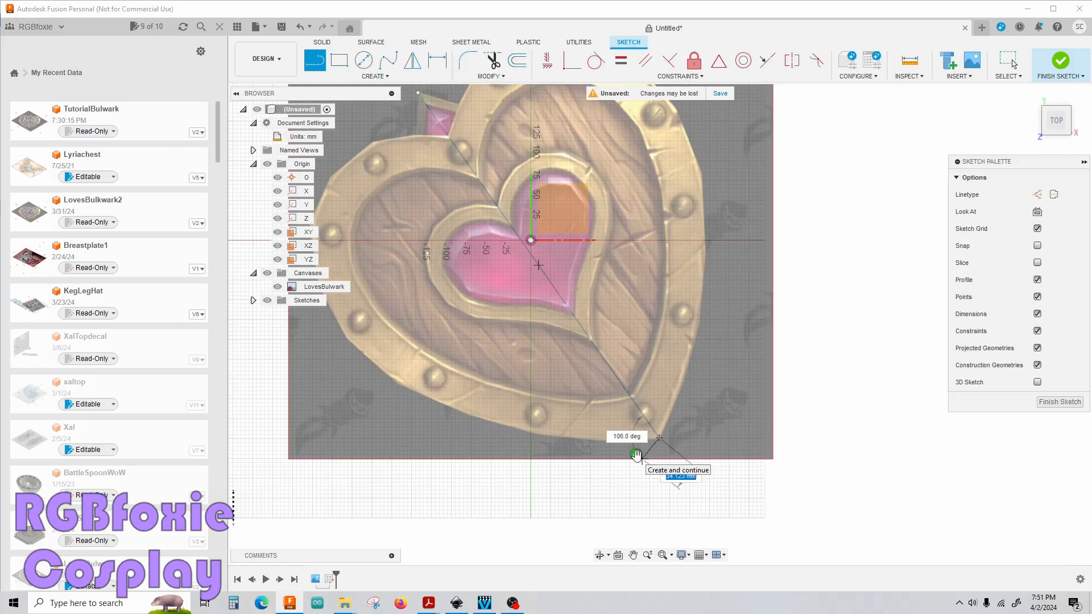
{"action": "left_click", "coordinate": [636, 455]}
Step: Trace the small gem frame's upper edge from the centre line's end to the heart border, and close it back to the centre line
{"action": "scroll", "coordinate": [517, 378], "scroll_direction": "down", "scroll_amount": 2}
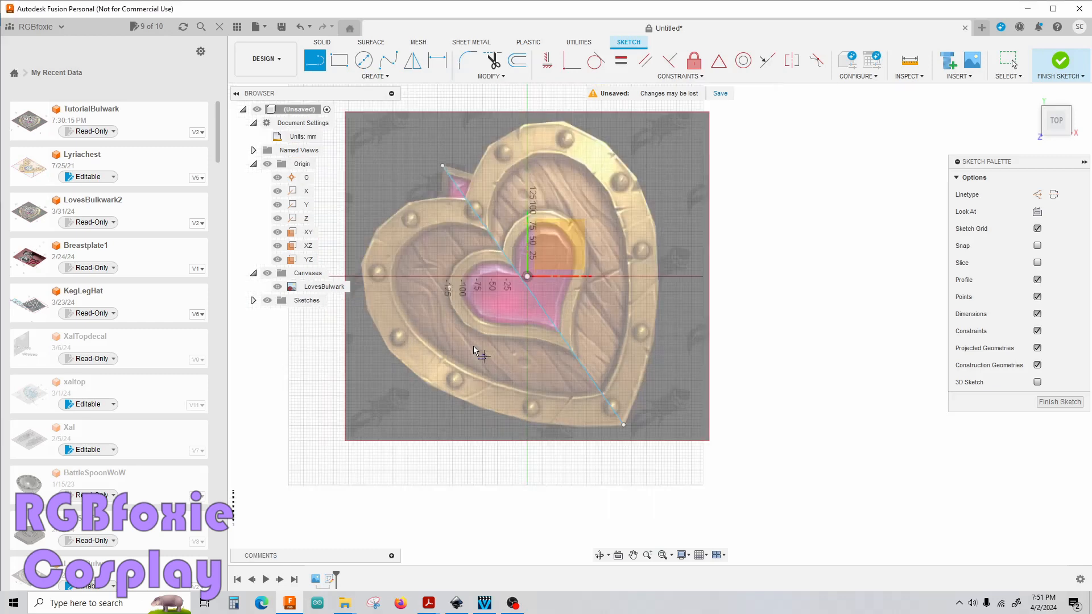
{"action": "scroll", "coordinate": [473, 347], "scroll_direction": "up", "scroll_amount": 2}
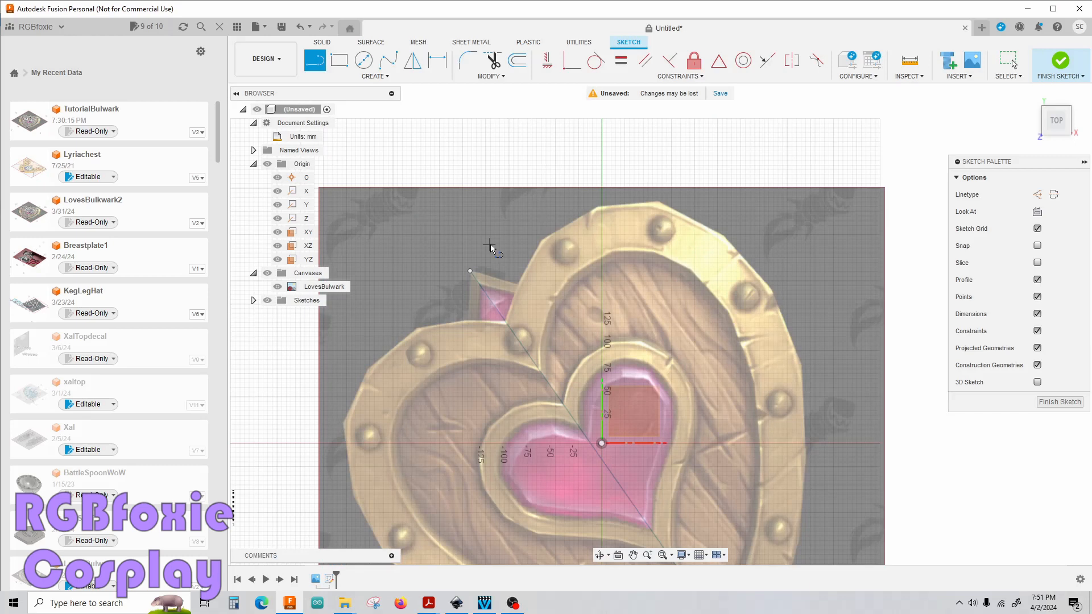
{"action": "scroll", "coordinate": [512, 279], "scroll_direction": "up", "scroll_amount": 2}
{"action": "left_click", "coordinate": [528, 283]}
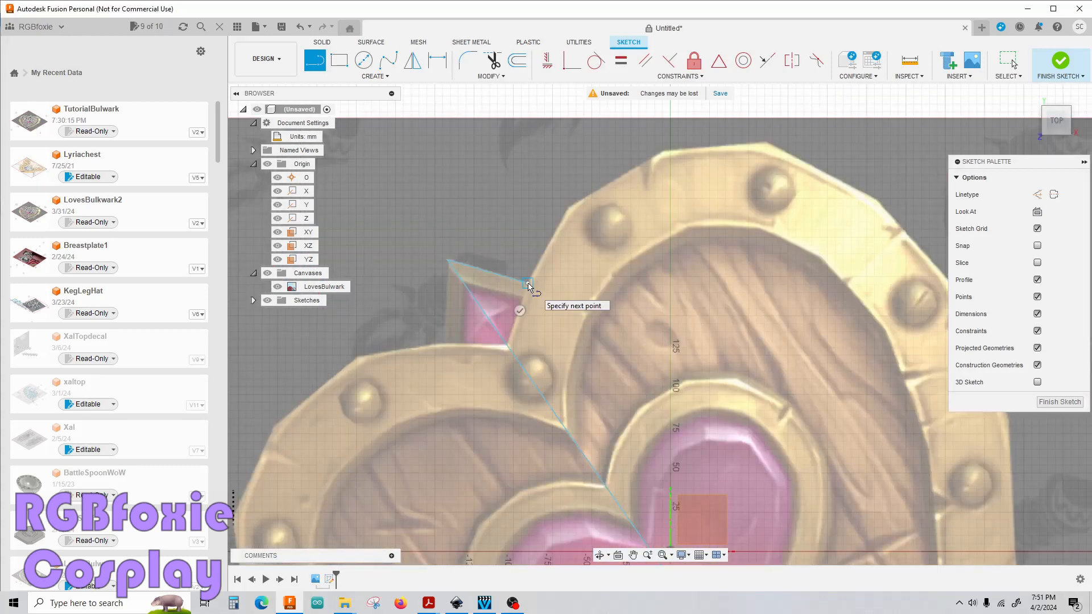
{"action": "left_click", "coordinate": [509, 346]}
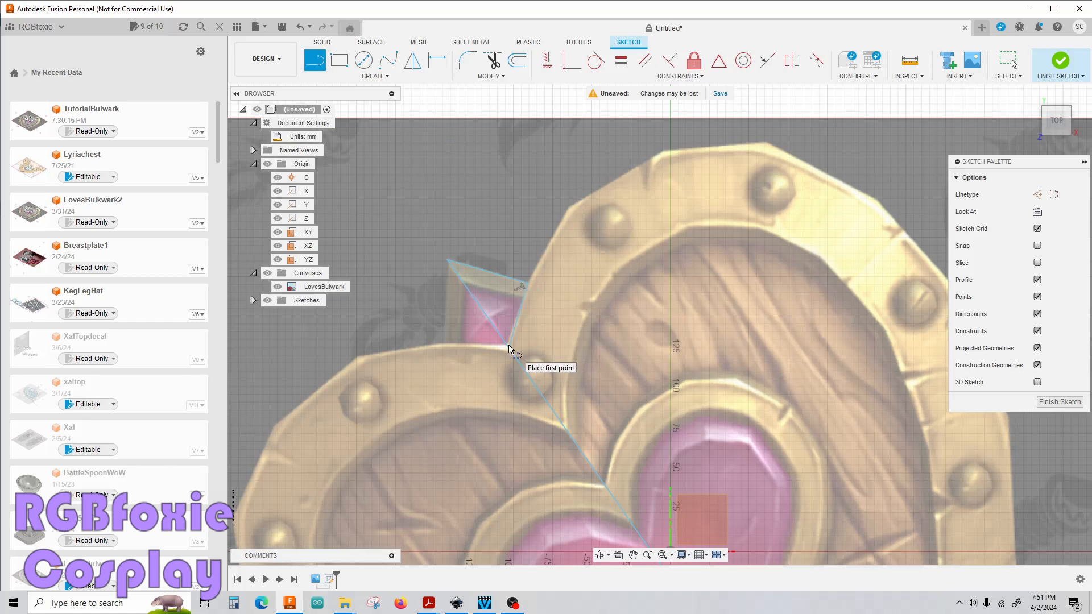
Step: Draw the gem's inner edge as a line about 39 mm long from the centre line, perpendicular to the frame's side line
{"action": "left_click", "coordinate": [463, 283]}
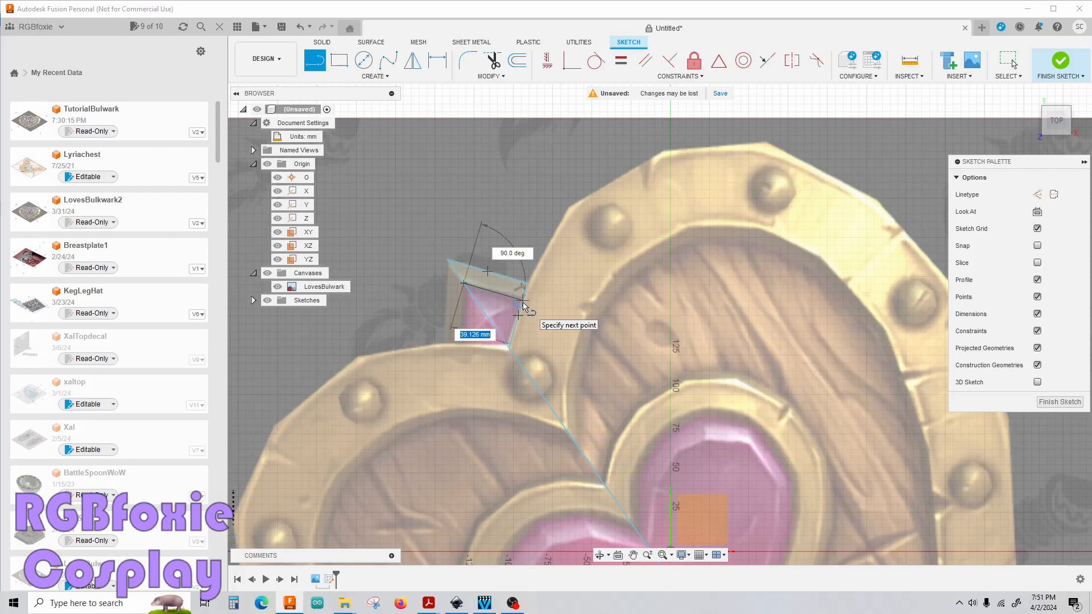
{"action": "scroll", "coordinate": [529, 301], "scroll_direction": "up", "scroll_amount": 2}
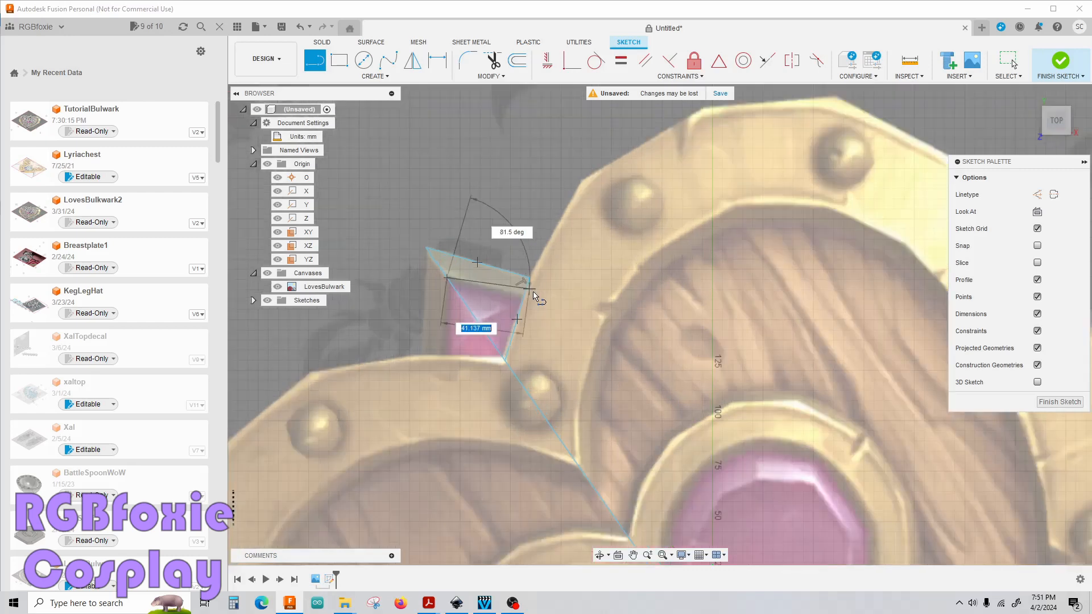
{"action": "scroll", "coordinate": [532, 293], "scroll_direction": "up", "scroll_amount": 10}
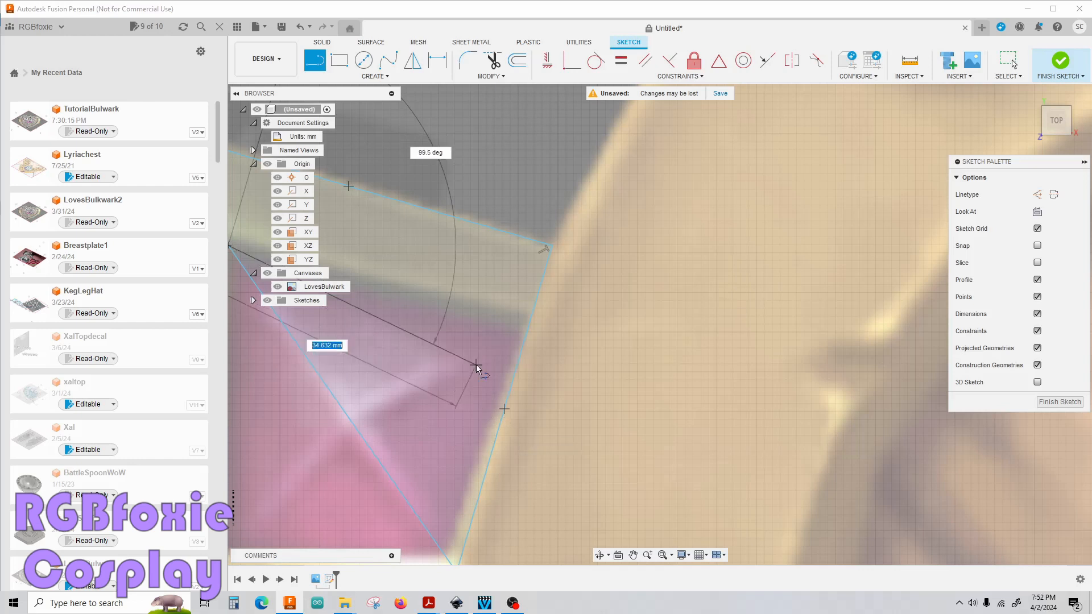
{"action": "scroll", "coordinate": [477, 368], "scroll_direction": "down", "scroll_amount": 5}
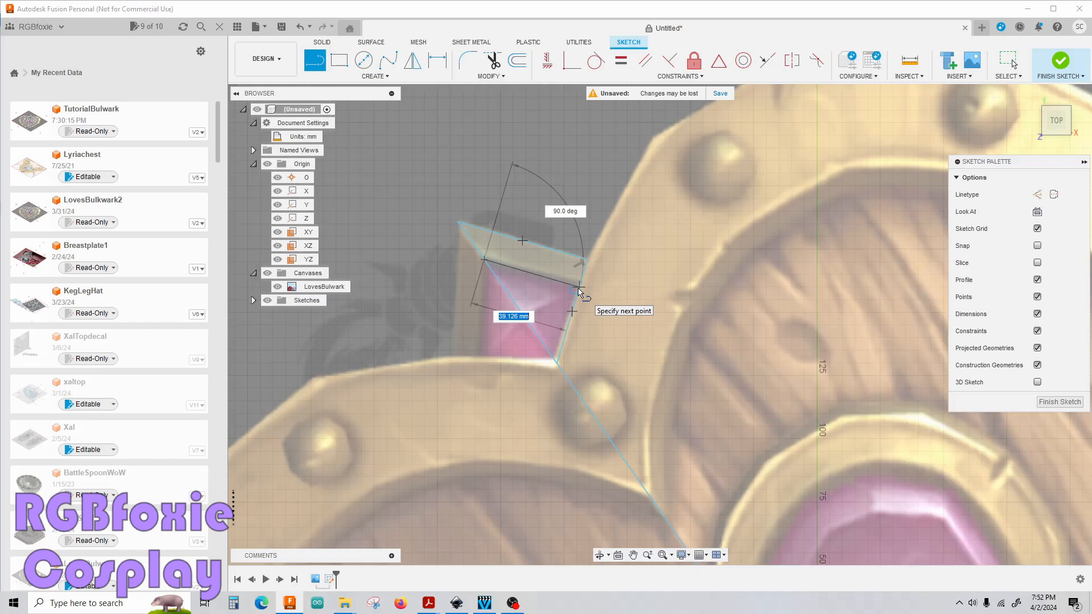
{"action": "left_click", "coordinate": [579, 290]}
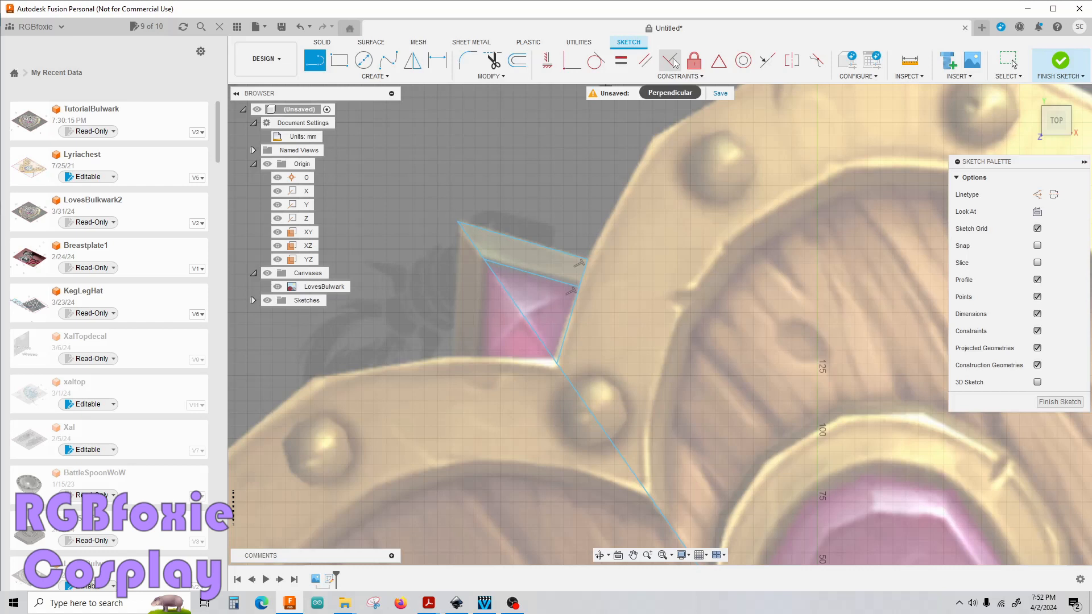
{"action": "scroll", "coordinate": [572, 233], "scroll_direction": "up", "scroll_amount": 3}
{"action": "key", "text": "Escape"}
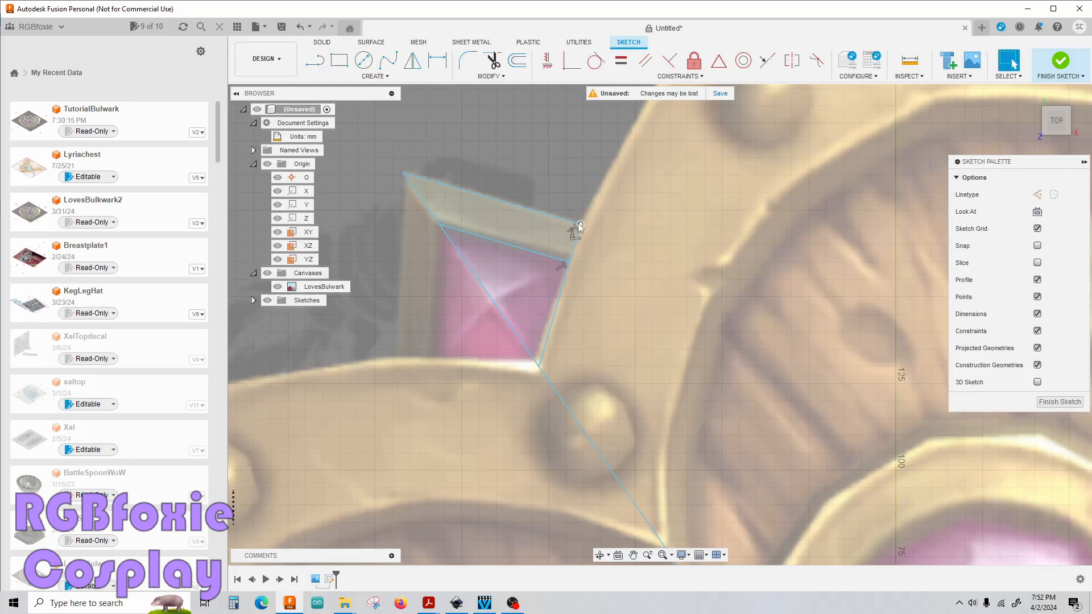
Step: Try to reposition the gem frame's corner where it meets the heart border, with and without its perpendicular constraint
{"action": "left_click_drag", "start_coordinate": [579, 227], "coordinate": [586, 202]}
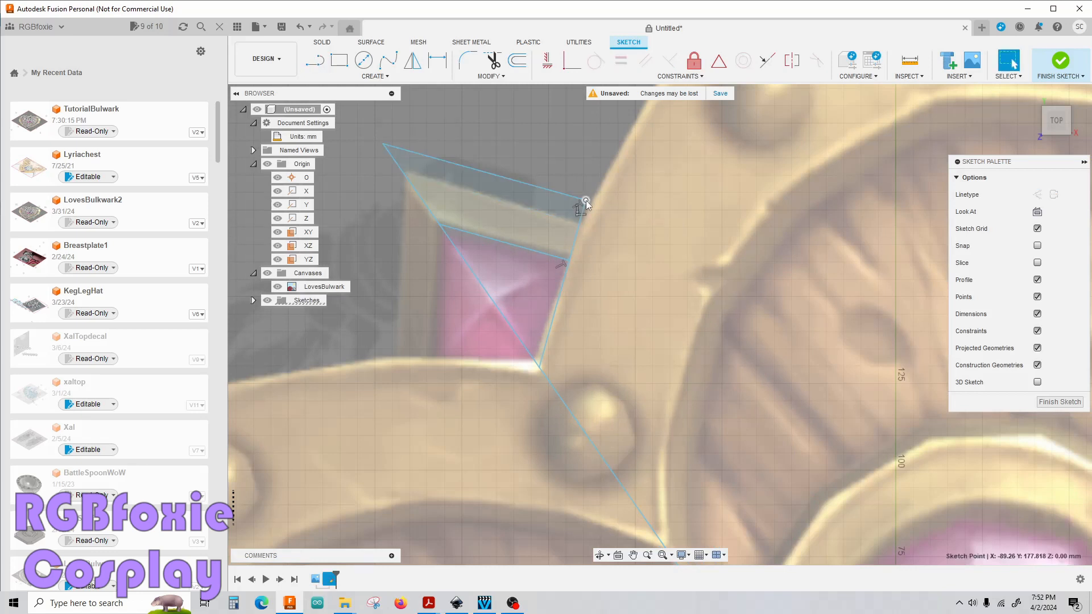
{"action": "key", "text": "ctrl+z"}
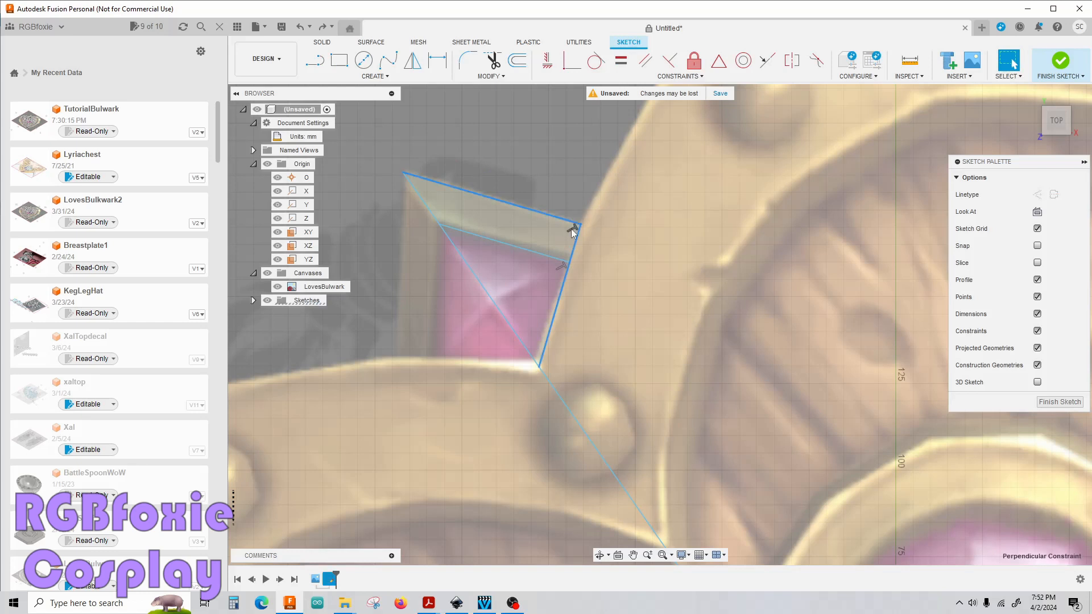
{"action": "key", "text": "Delete"}
{"action": "left_click_drag", "start_coordinate": [580, 224], "coordinate": [591, 231]}
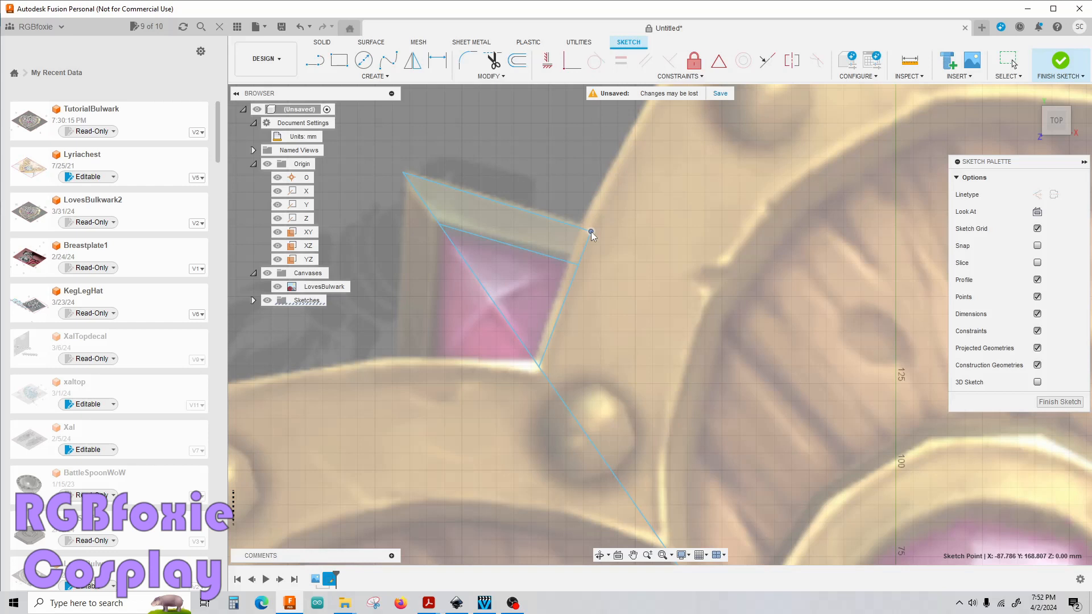
Step: Draw a 3-Point Arc from the gem frame's corner along the first stretch of the heart's upper outer edge
{"action": "scroll", "coordinate": [483, 449], "scroll_direction": "down", "scroll_amount": 3}
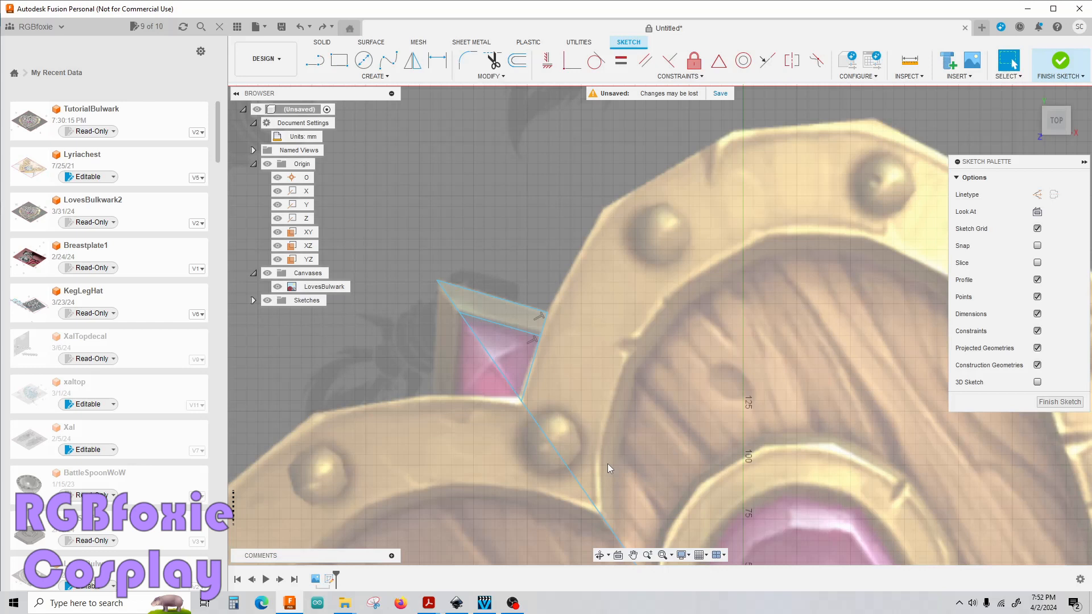
{"action": "scroll", "coordinate": [608, 463], "scroll_direction": "down", "scroll_amount": 2}
{"action": "left_click", "coordinate": [375, 76]}
{"action": "mouse_move", "coordinate": [347, 123]}
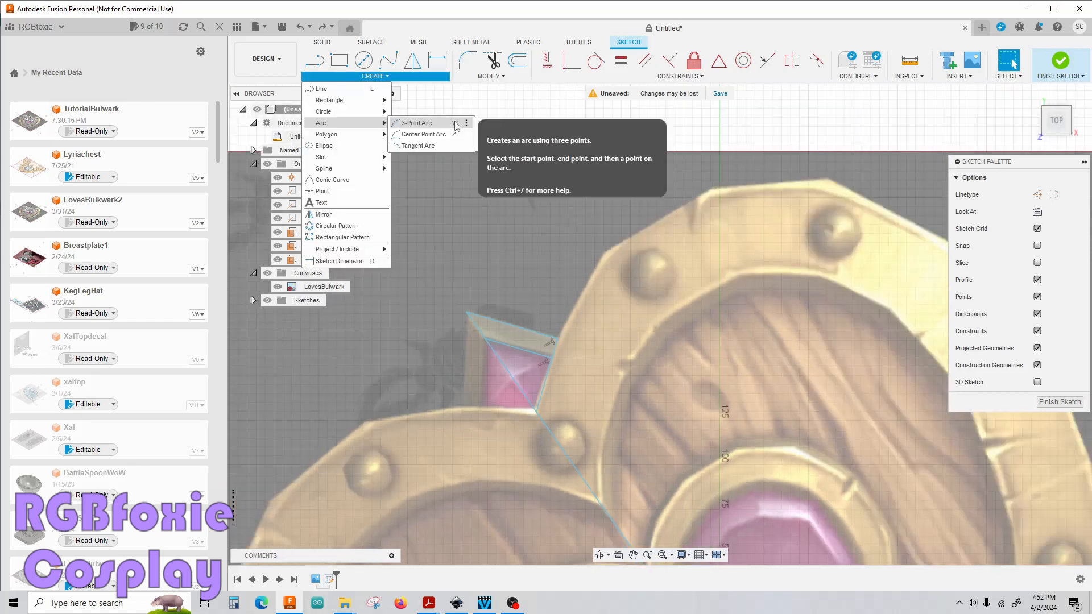
{"action": "left_click", "coordinate": [421, 123]}
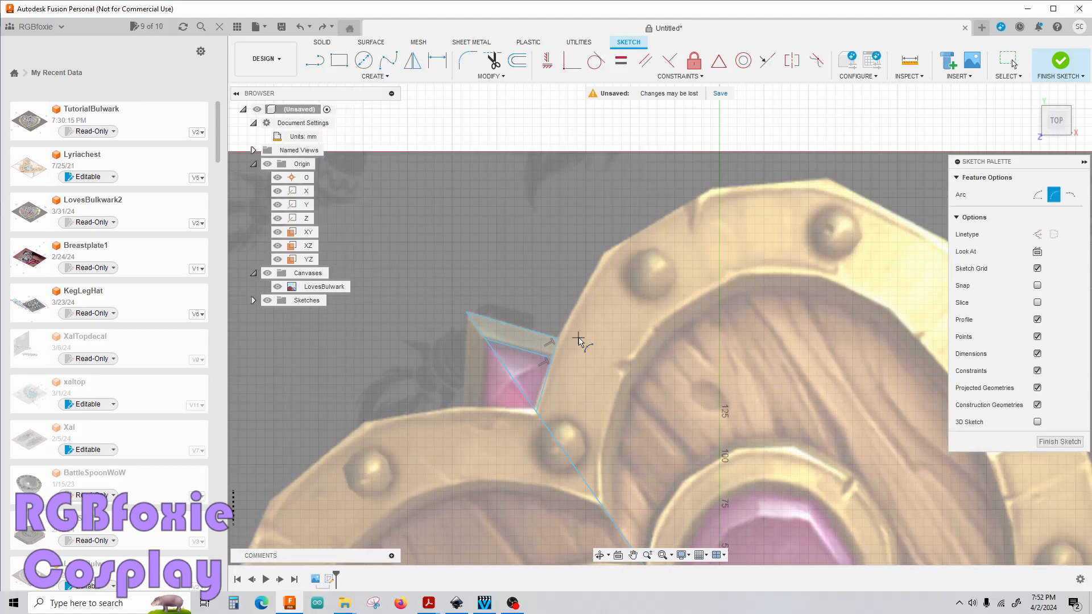
{"action": "scroll", "coordinate": [560, 343], "scroll_direction": "up", "scroll_amount": 3}
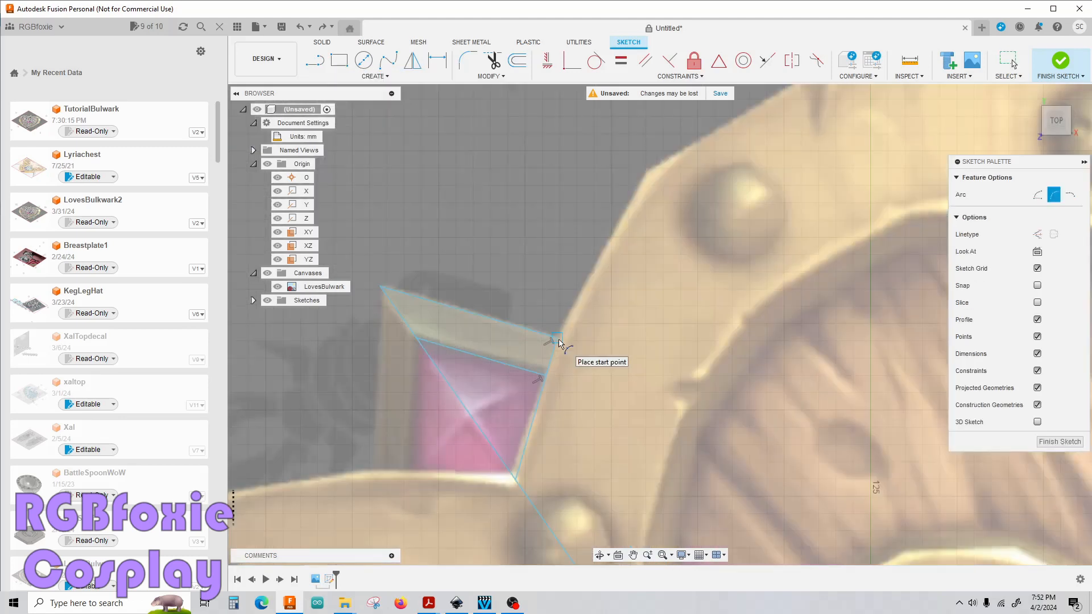
{"action": "scroll", "coordinate": [559, 344], "scroll_direction": "up", "scroll_amount": 3}
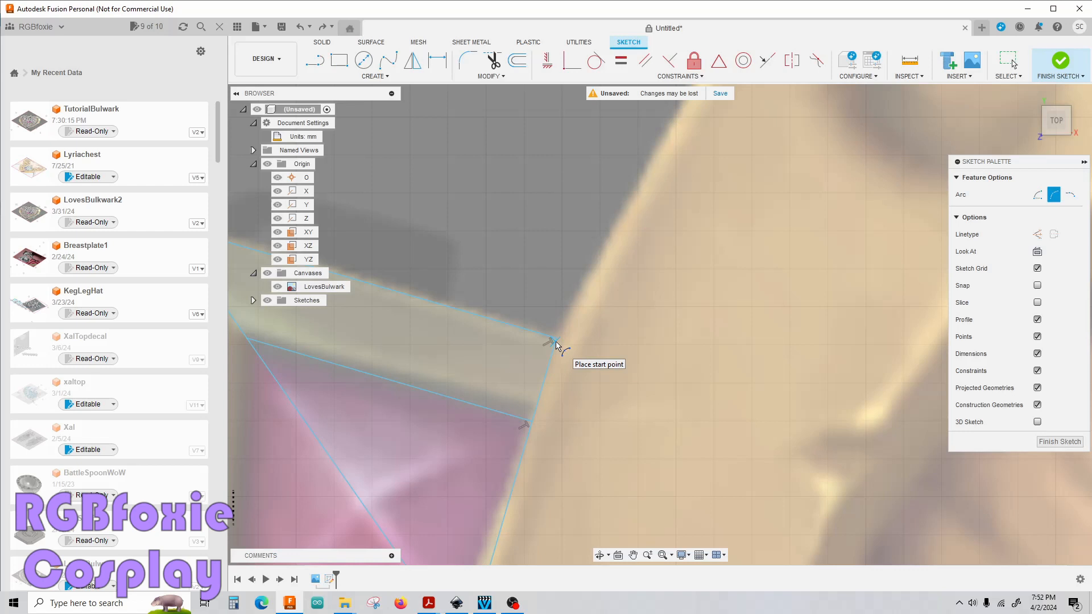
{"action": "left_click", "coordinate": [556, 342]}
{"action": "scroll", "coordinate": [557, 345], "scroll_direction": "down", "scroll_amount": 5}
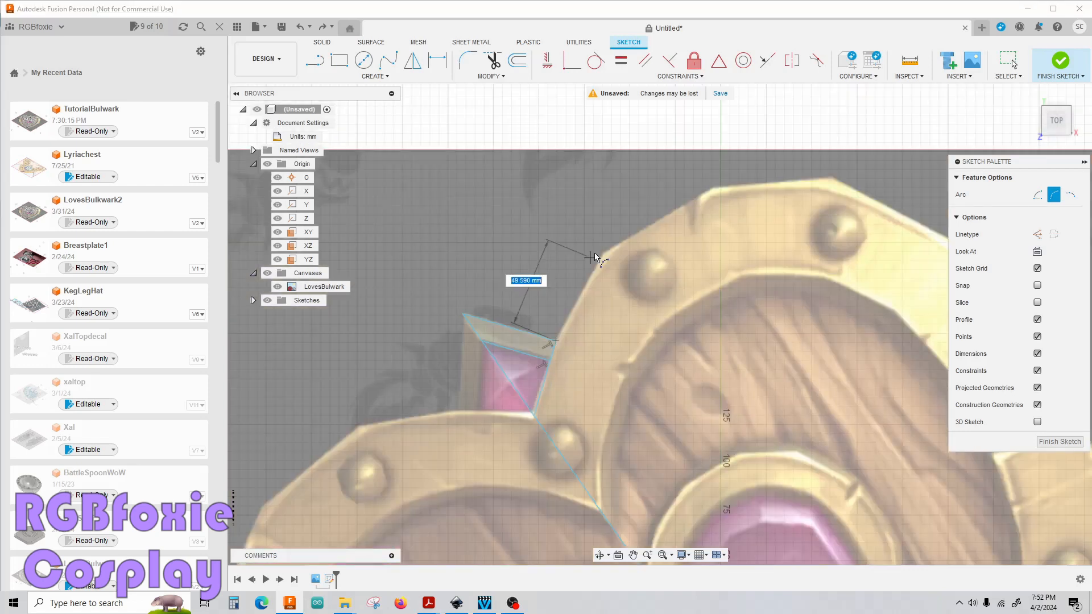
{"action": "left_click", "coordinate": [667, 214]}
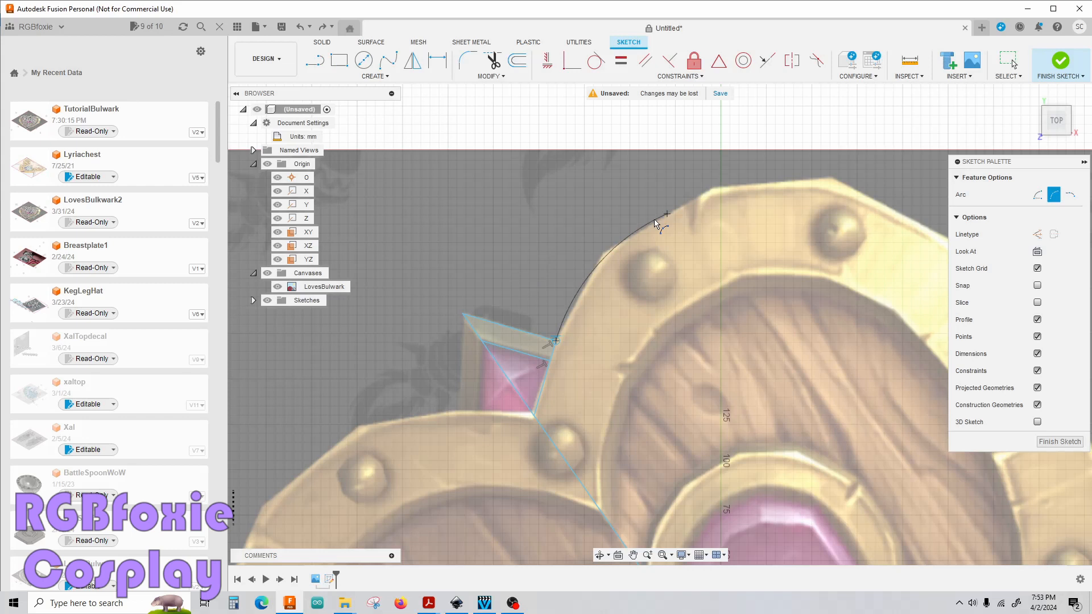
{"action": "left_click", "coordinate": [655, 221]}
Step: Add a second three-point arc from the first arc's end over the crest of the heart's right lobe
{"action": "middle_click_drag", "start_coordinate": [561, 300], "coordinate": [437, 317]}
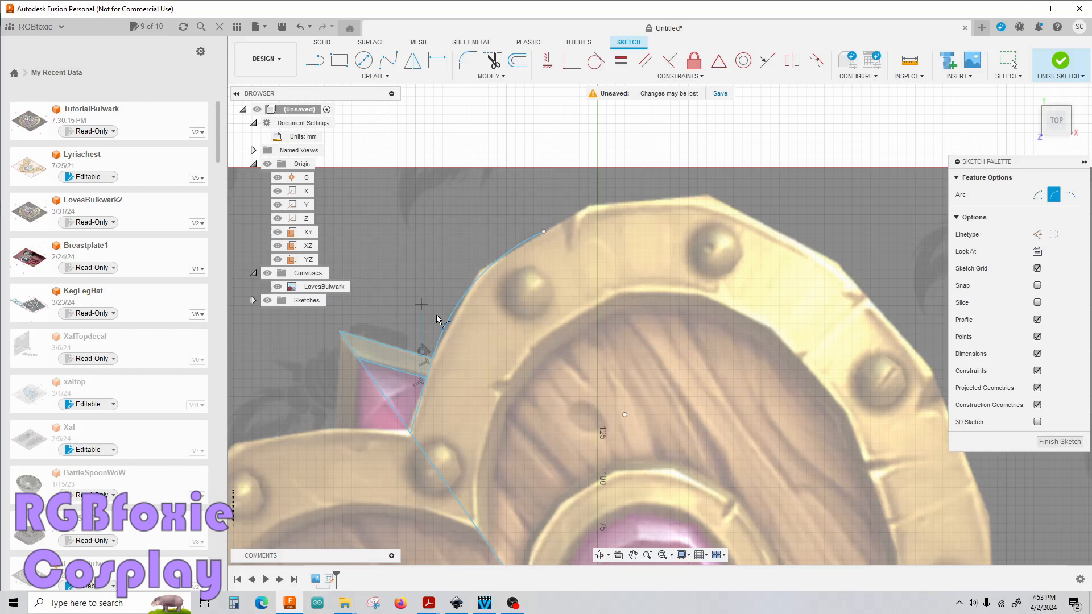
{"action": "left_click", "coordinate": [544, 232]}
{"action": "left_click", "coordinate": [768, 227]}
{"action": "left_click", "coordinate": [655, 207]}
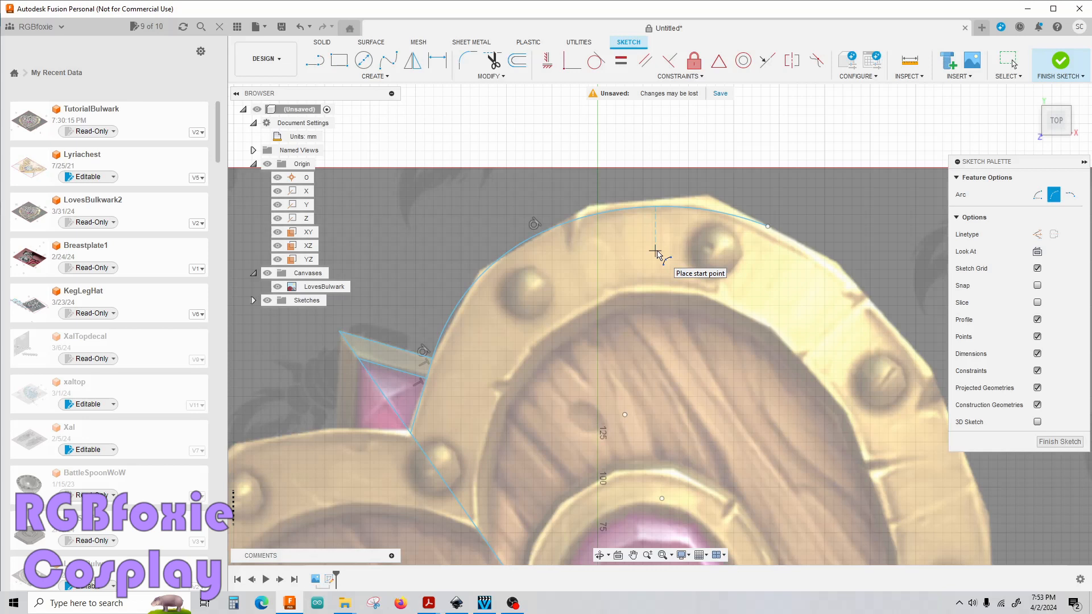
Step: Continue three-point arcs down the heart's outer edge to its tip, and trace the inner border and central gem outlines on the same half
{"action": "middle_click_drag", "start_coordinate": [656, 252], "coordinate": [581, 202]}
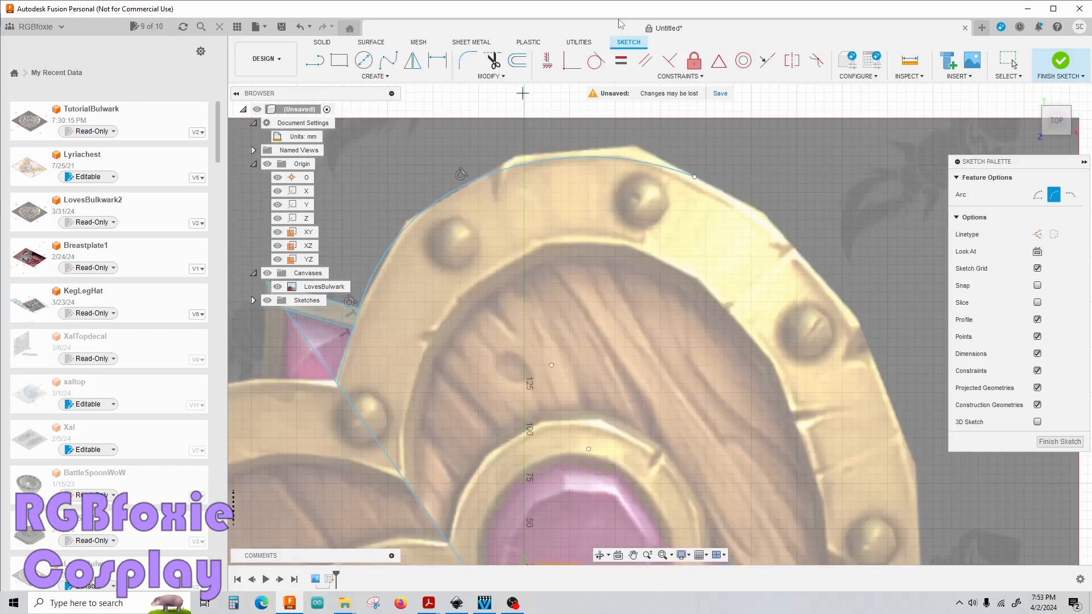
{"action": "scroll", "coordinate": [602, 321], "scroll_direction": "down", "scroll_amount": 2}
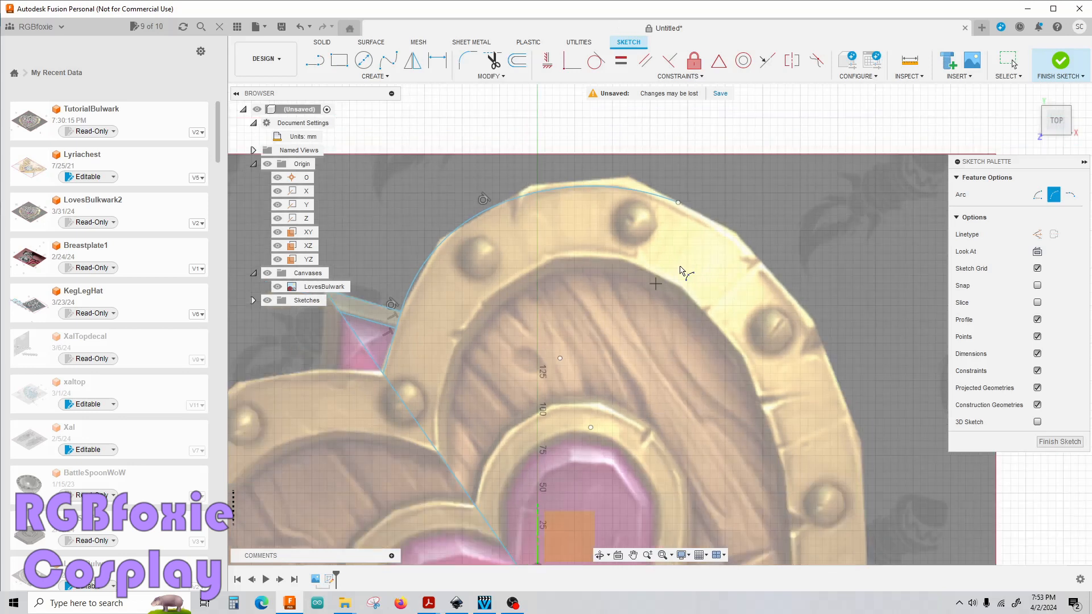
{"action": "left_click", "coordinate": [678, 203]}
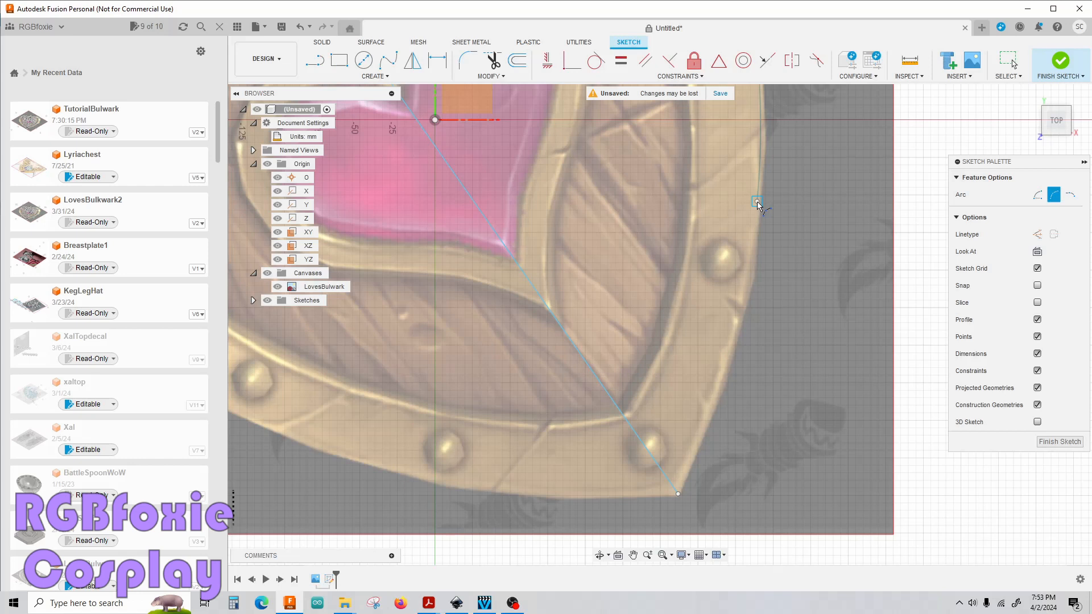
{"action": "left_click", "coordinate": [757, 201]}
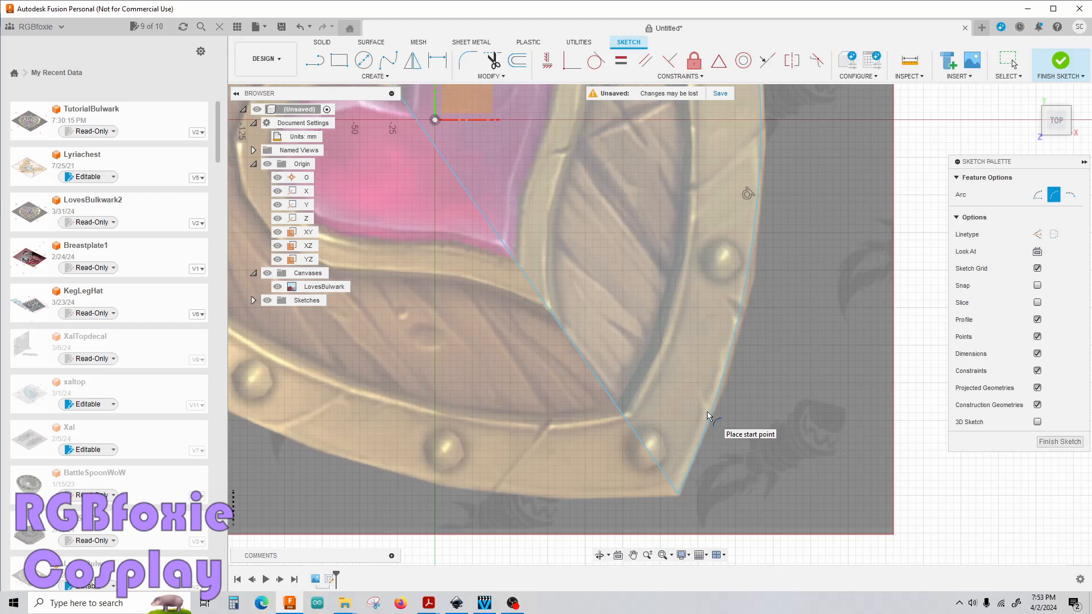
{"action": "scroll", "coordinate": [708, 417], "scroll_direction": "down", "scroll_amount": 5}
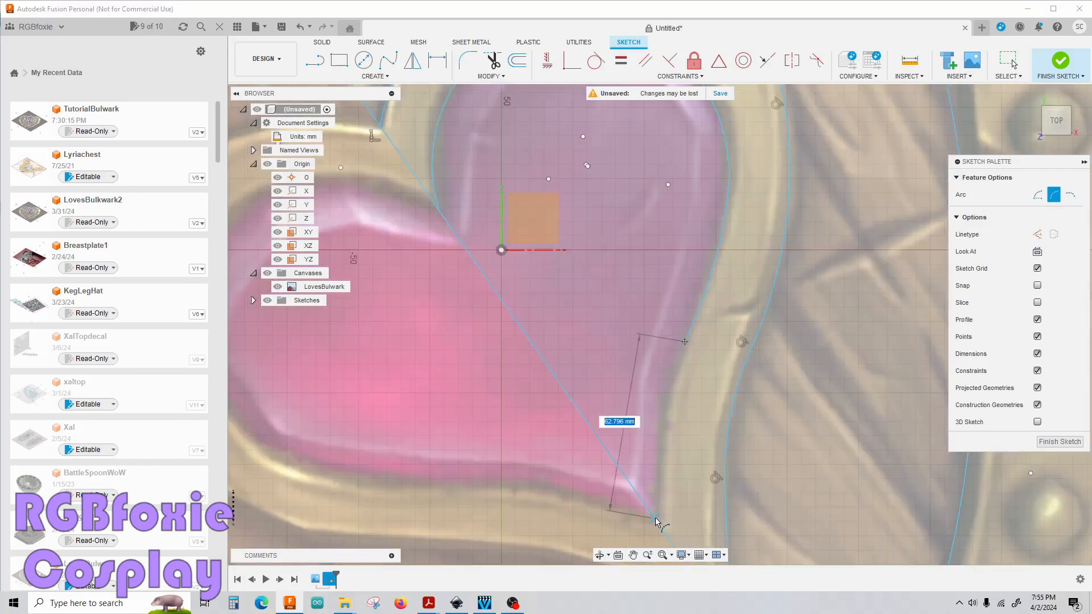
{"action": "scroll", "coordinate": [655, 387], "scroll_direction": "down", "scroll_amount": 5}
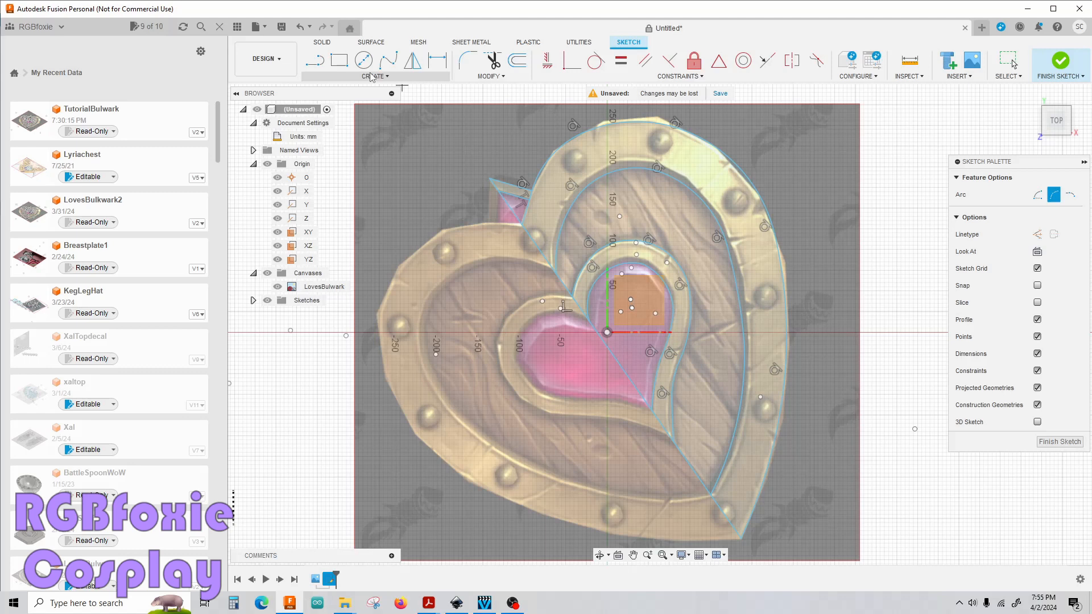
Step: Draw a 28.6 mm diameter circle on the border rivet at the heart's notch and centre it over the rivet
{"action": "key", "text": "c"}
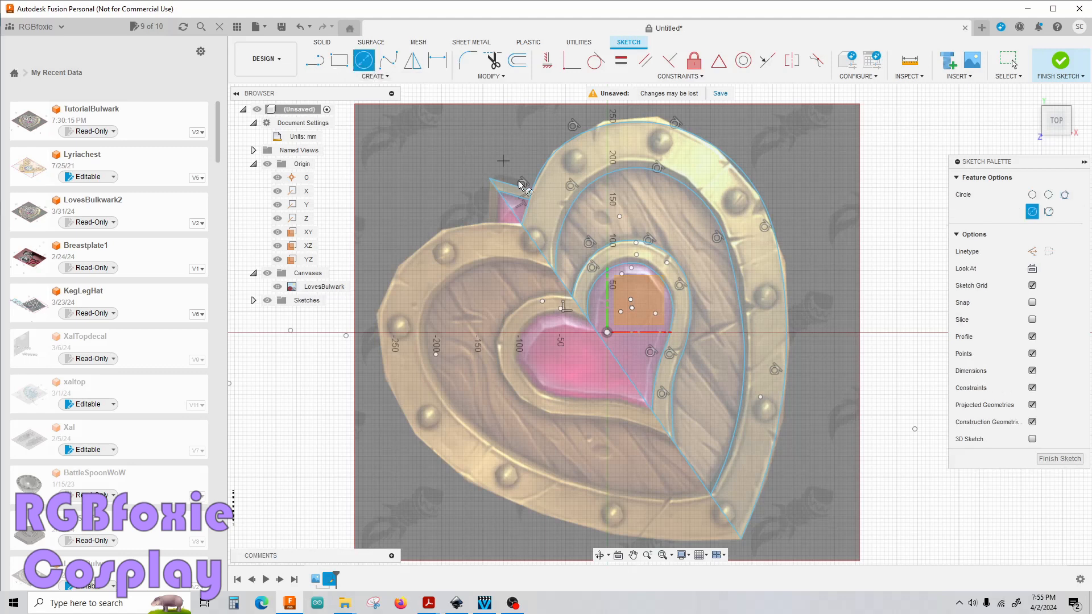
{"action": "scroll", "coordinate": [518, 233], "scroll_direction": "up", "scroll_amount": 5}
{"action": "left_click", "coordinate": [568, 257]}
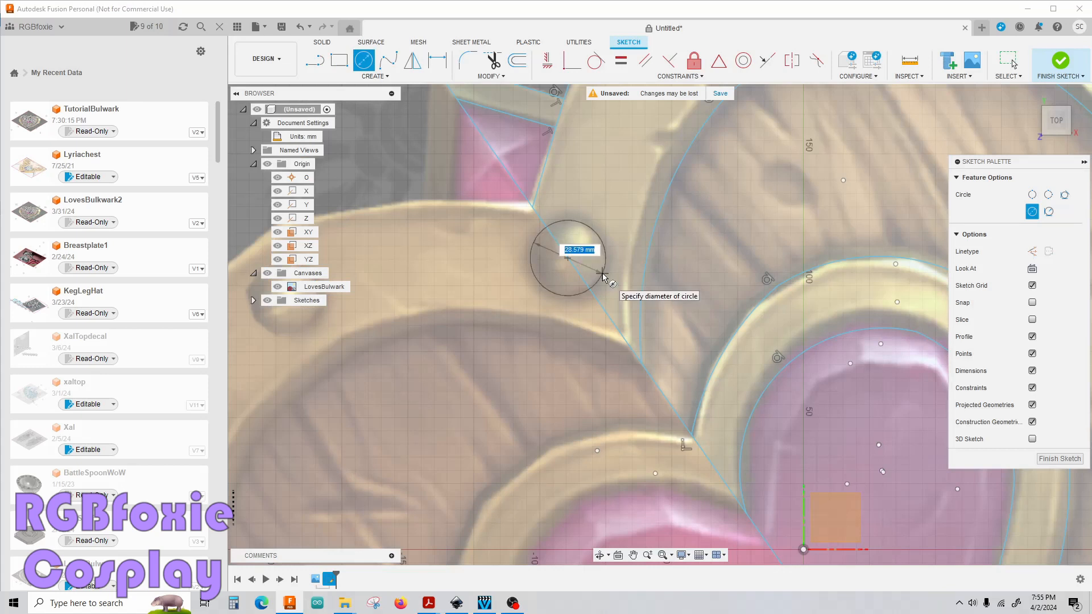
{"action": "type", "text": "28.6"}
{"action": "key", "text": "Return"}
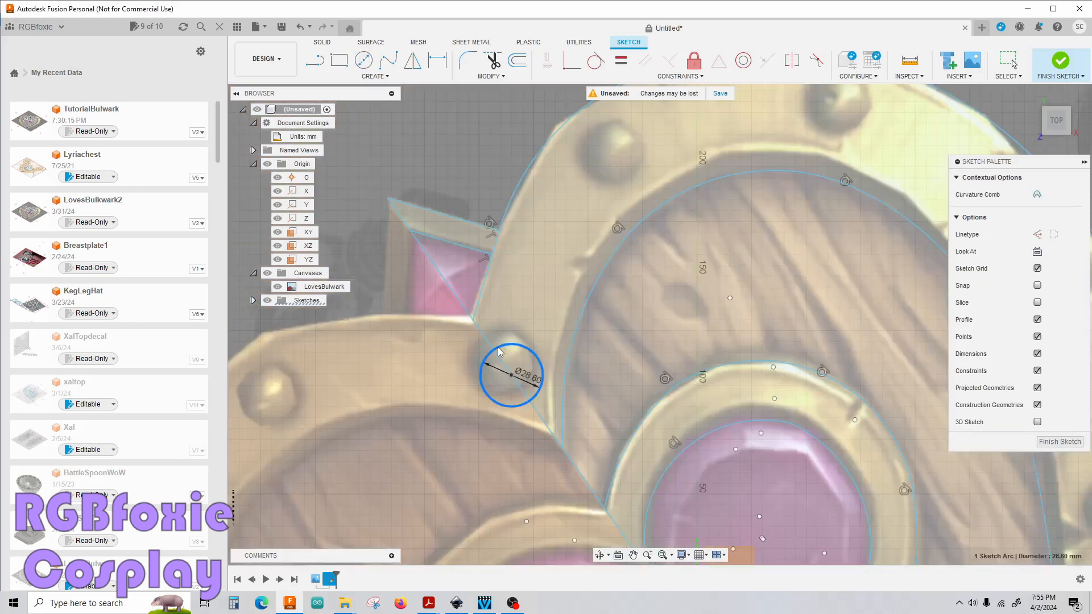
{"action": "left_click_drag", "start_coordinate": [498, 351], "coordinate": [493, 339]}
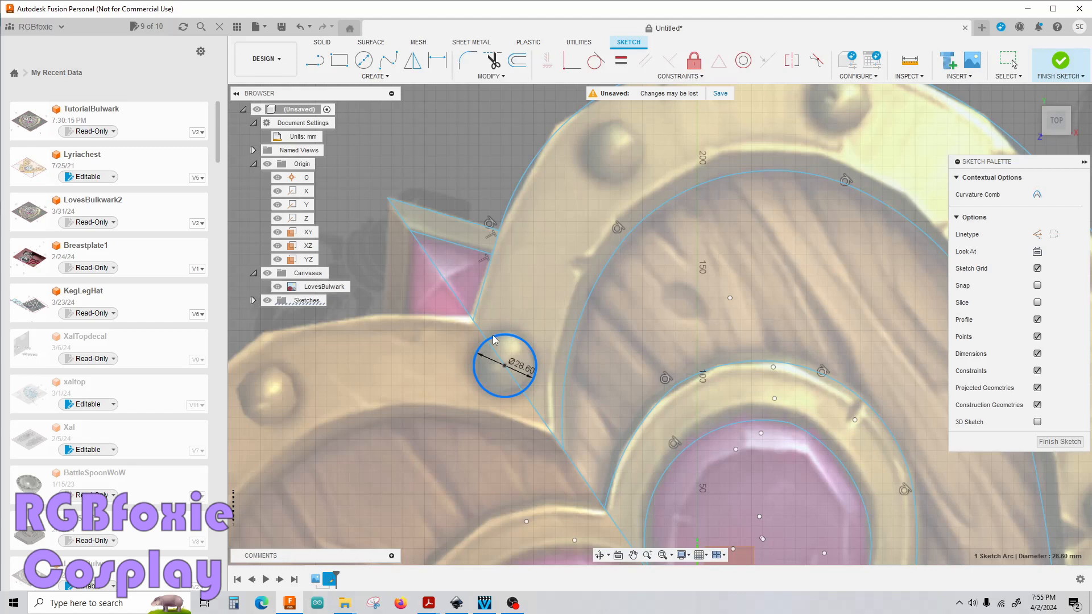
Step: Copy the rivet circle onto the next rivet up the border, about 51 mm in X and 94 mm in Y away
{"action": "middle_click_drag", "start_coordinate": [494, 339], "coordinate": [408, 357]}
{"action": "scroll", "coordinate": [408, 358], "scroll_direction": "down", "scroll_amount": 1}
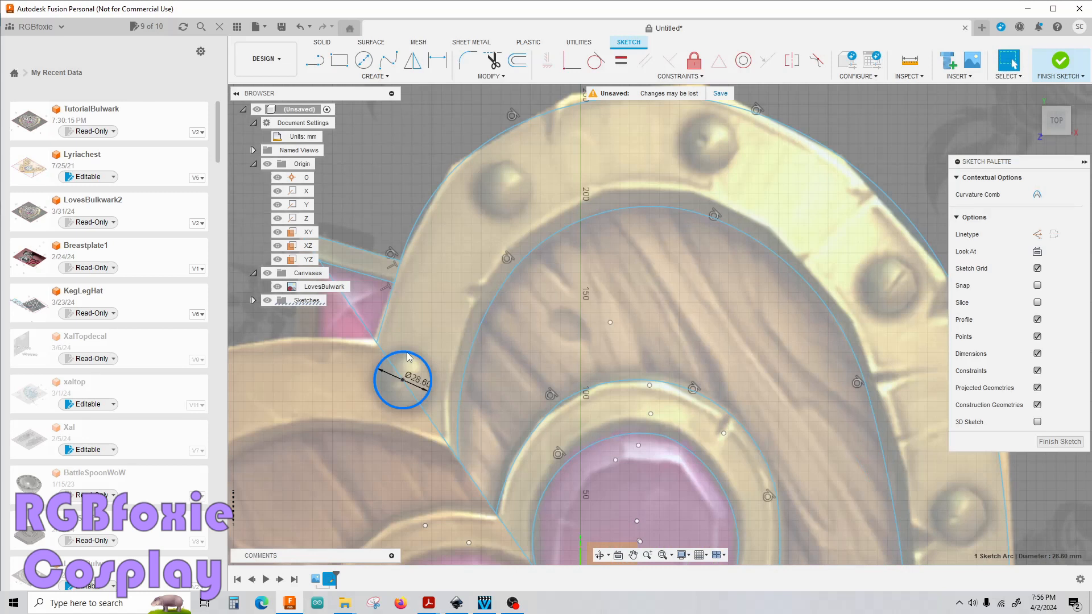
{"action": "key", "text": "m"}
{"action": "left_click_drag", "start_coordinate": [416, 367], "coordinate": [518, 181]}
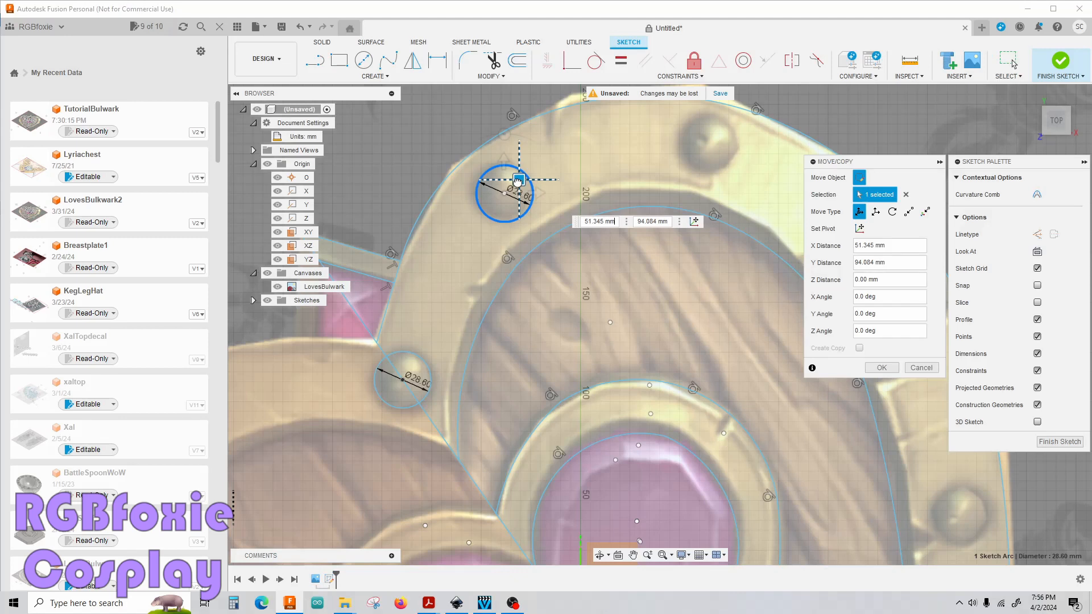
{"action": "key", "text": "Return"}
{"action": "scroll", "coordinate": [564, 216], "scroll_direction": "down", "scroll_amount": 2}
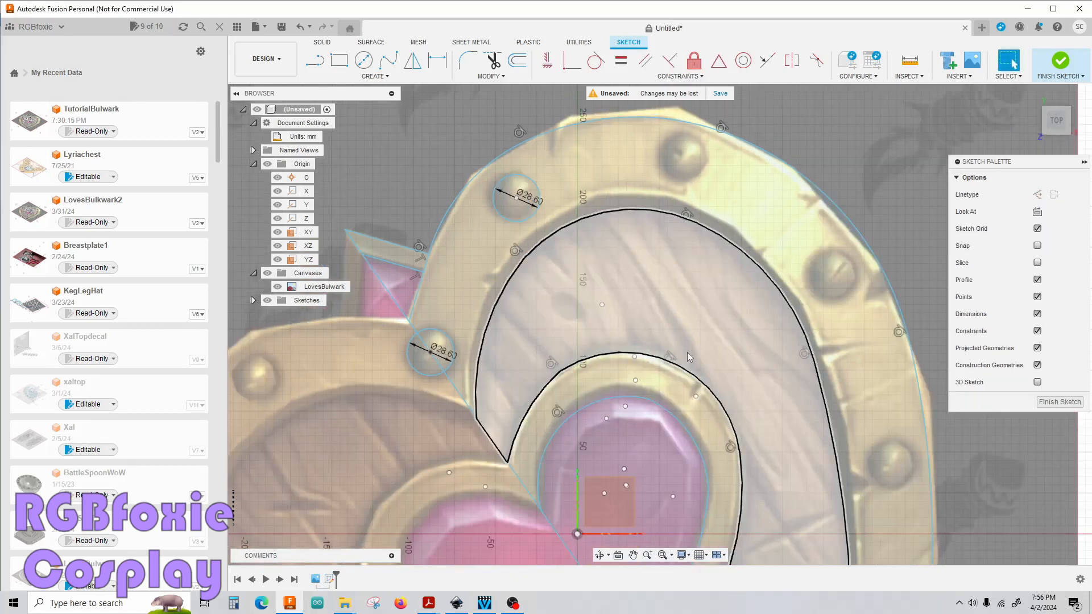
Step: Copy the notch rivet circle onto the rivet near the lobe's crest, about 154 mm in X and 115 mm in Y away
{"action": "left_click", "coordinate": [448, 337]}
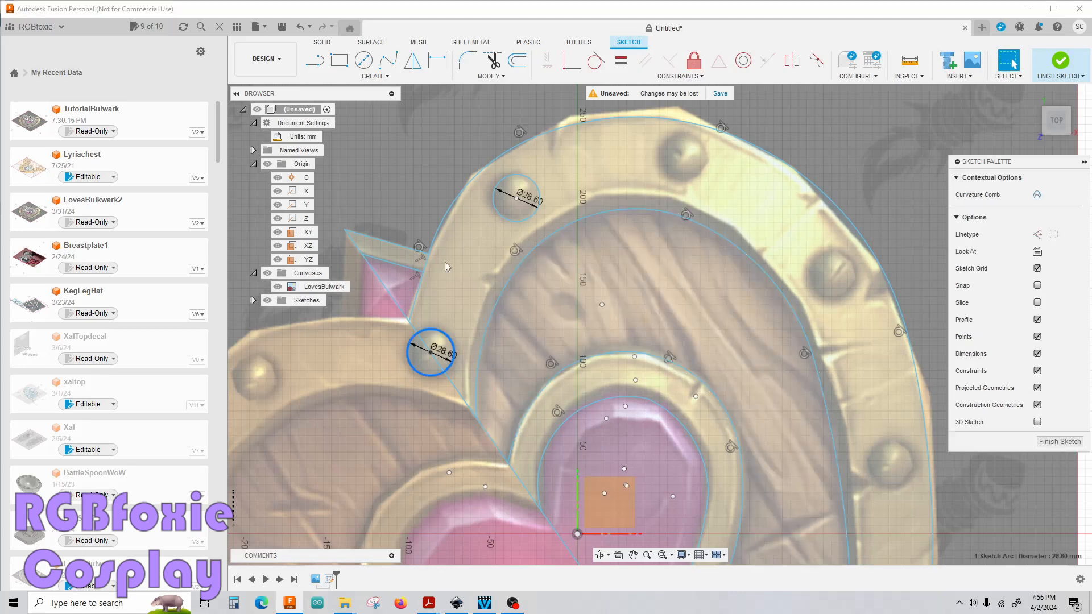
{"action": "key", "text": "m"}
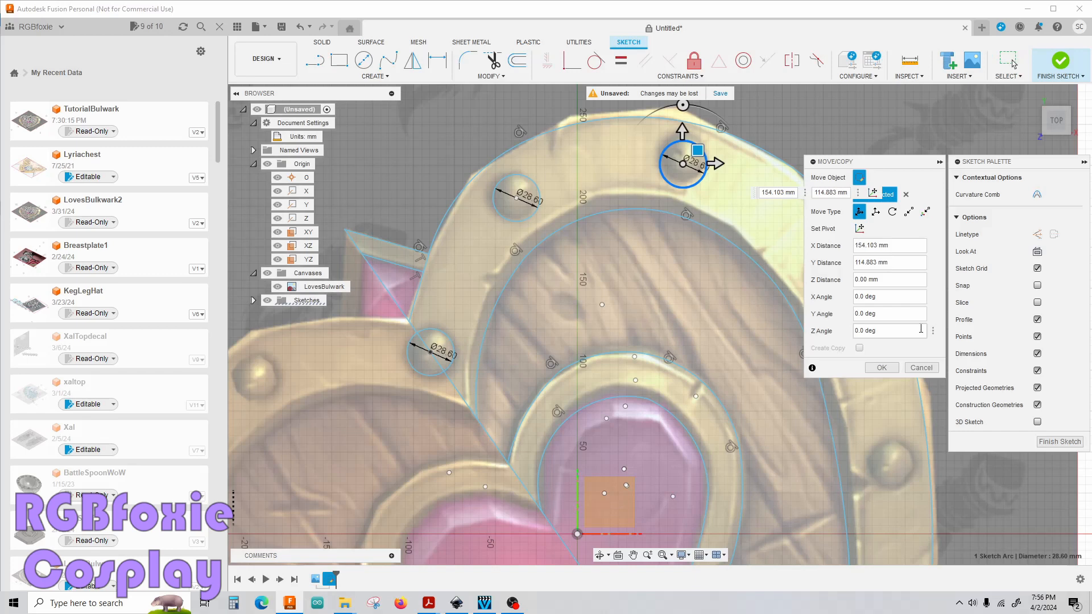
{"action": "key", "text": "Return"}
Step: Place 28.6 mm circles on the remaining rivets down the right side of the heart's border to its tip
{"action": "key", "text": "c"}
{"action": "middle_click_drag", "start_coordinate": [836, 277], "coordinate": [658, 260]}
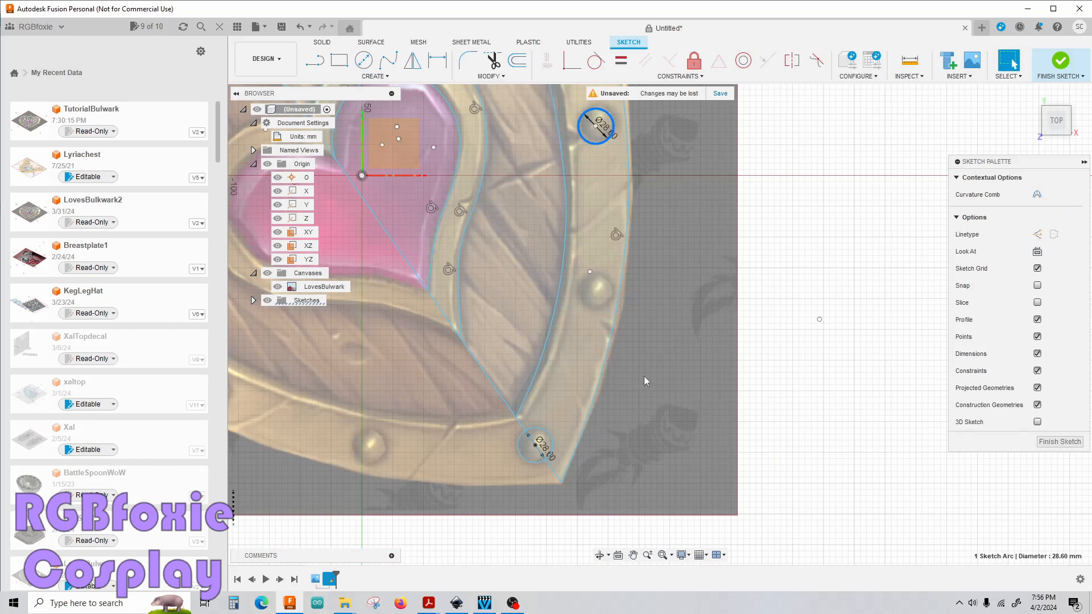
{"action": "key", "text": "c"}
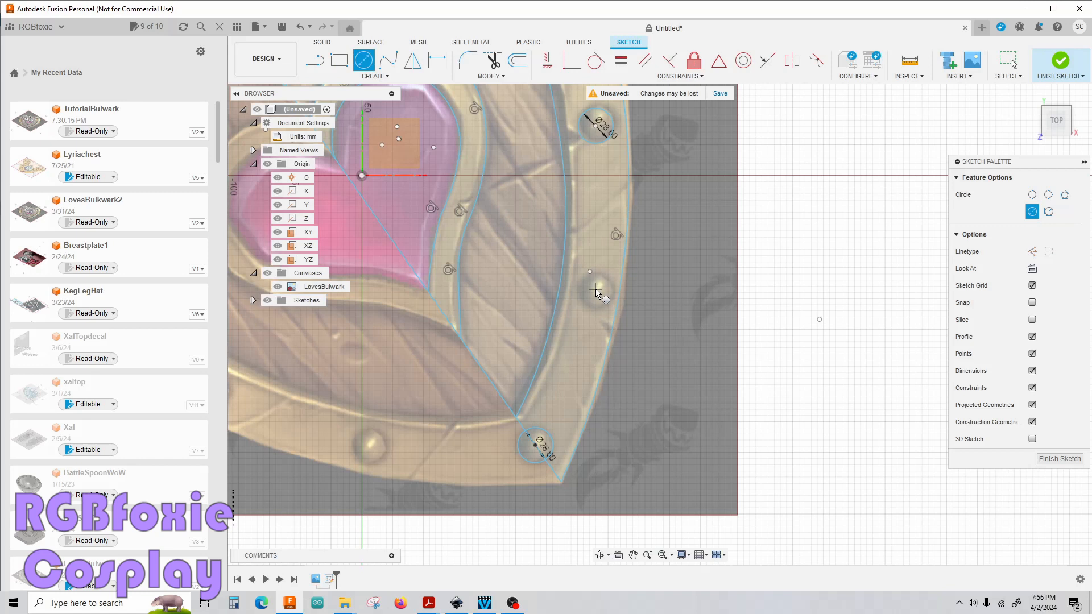
{"action": "key", "text": "Escape"}
{"action": "scroll", "coordinate": [619, 320], "scroll_direction": "down", "scroll_amount": 2}
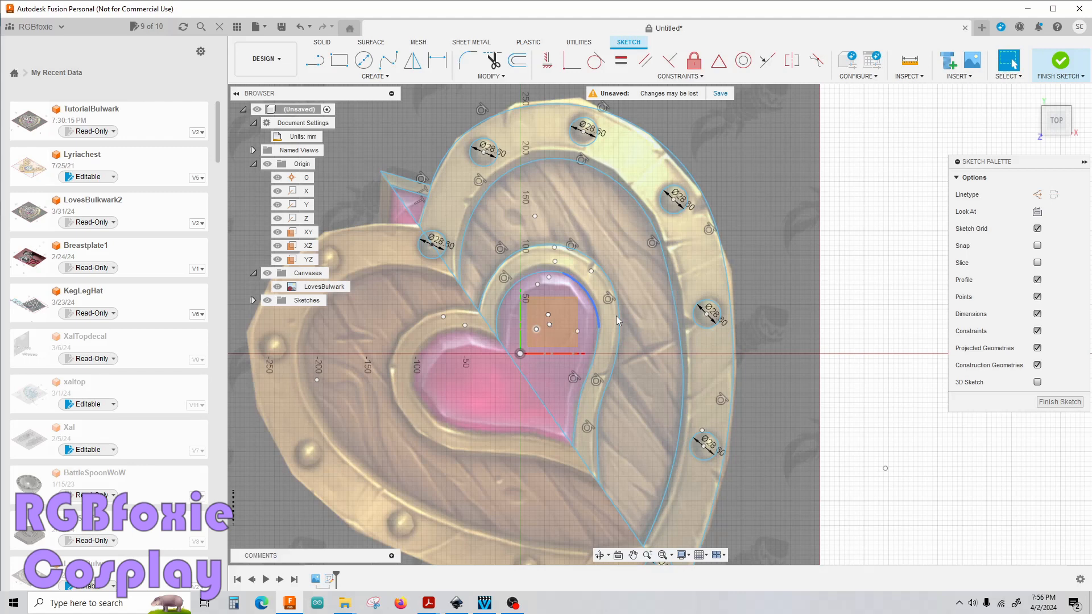
Step: Draw diagonal lines along the wooden plank seams, running from the inner border across the gem frame to the opposite border
{"action": "key", "text": "l"}
{"action": "left_click", "coordinate": [472, 216]}
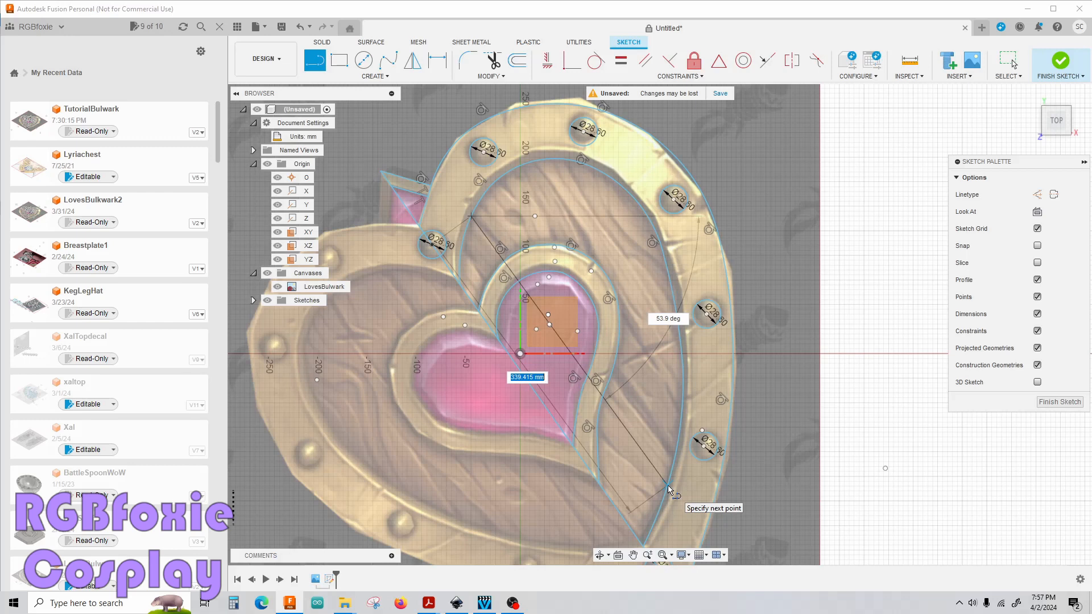
{"action": "left_click", "coordinate": [669, 488]}
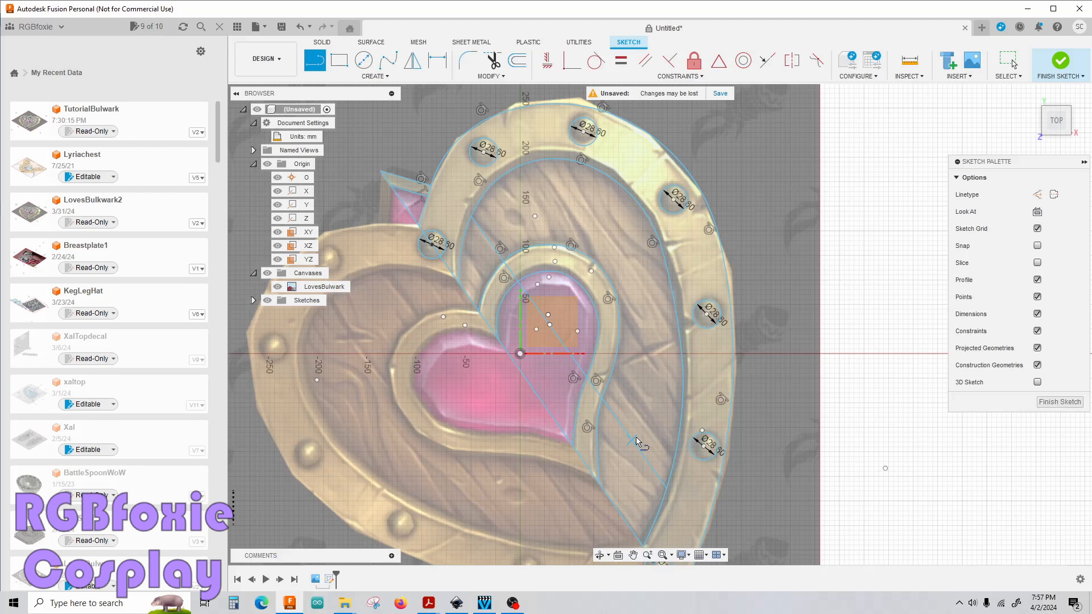
{"action": "left_click", "coordinate": [601, 398]}
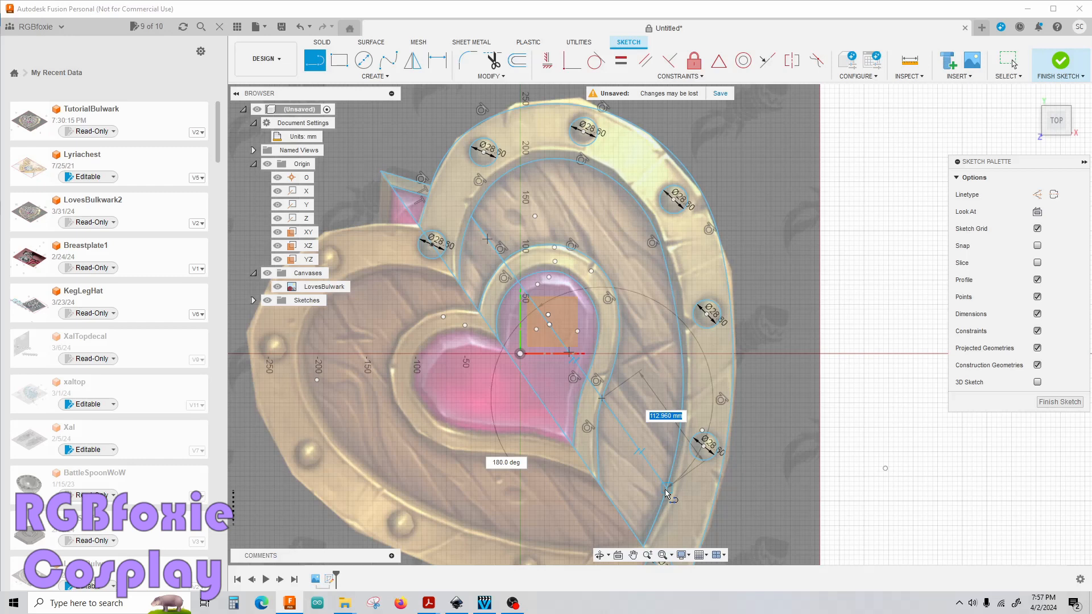
{"action": "left_click", "coordinate": [667, 493]}
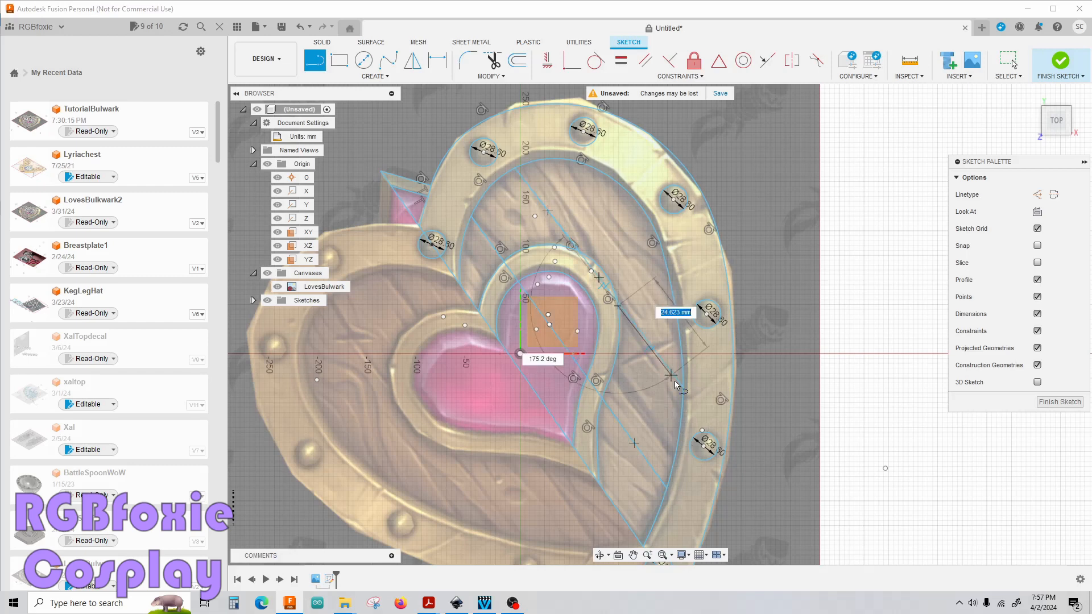
{"action": "key", "text": "Escape"}
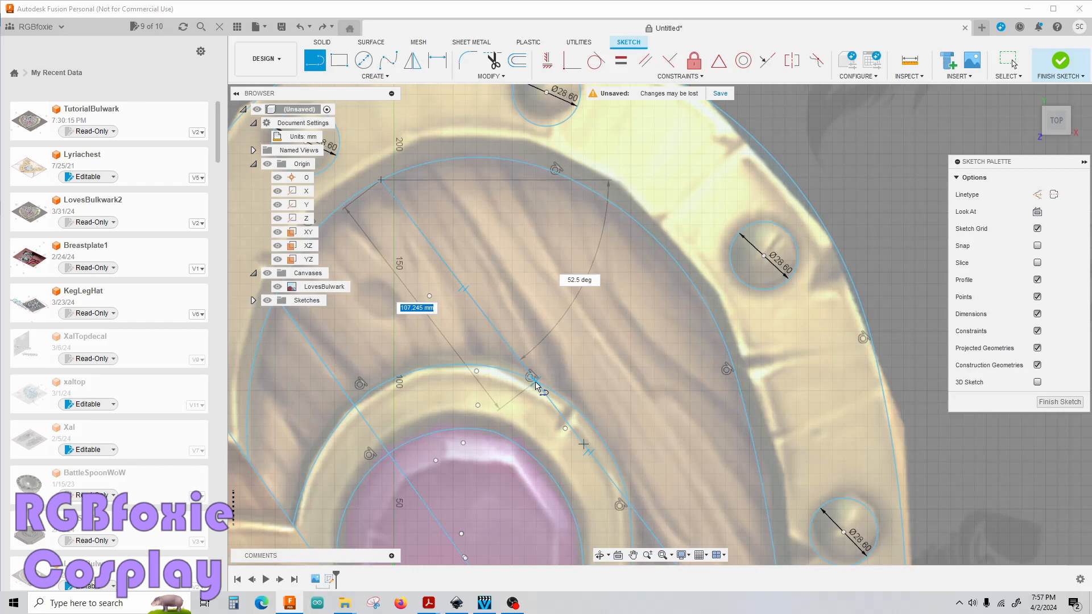
Step: Remove the sections of the plank seam lines that cross the gem and its frame
{"action": "scroll", "coordinate": [535, 386], "scroll_direction": "down", "scroll_amount": 4}
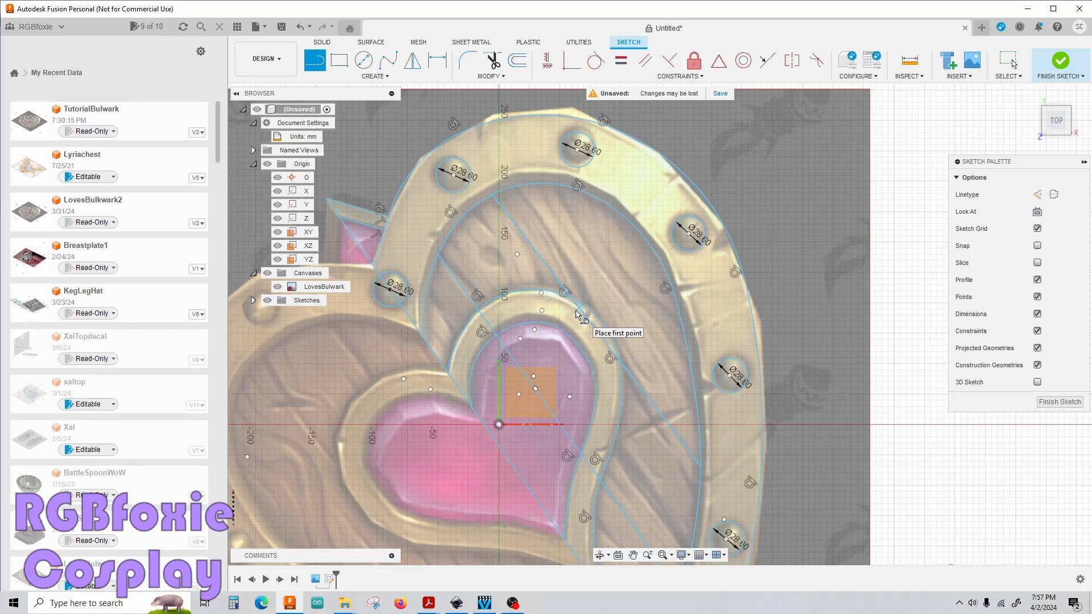
{"action": "key", "text": "Escape"}
{"action": "left_click", "coordinate": [597, 331]}
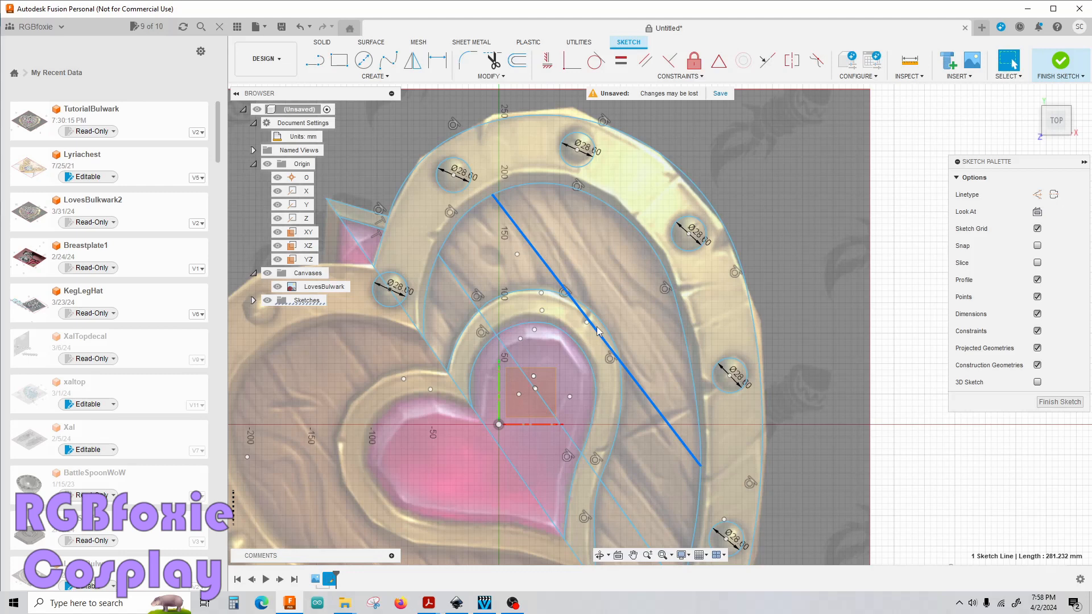
{"action": "key", "text": "Escape"}
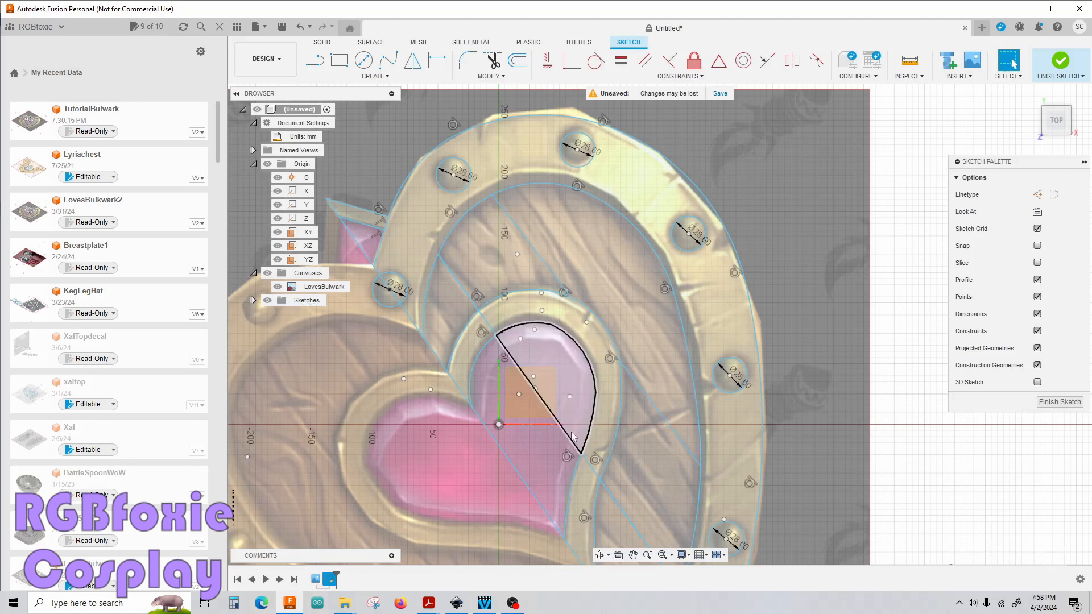
Step: Mirror the traced half of the shield across the diagonal centre line, leaving the centre line out of the mirrored objects
{"action": "scroll", "coordinate": [572, 437], "scroll_direction": "down", "scroll_amount": 2}
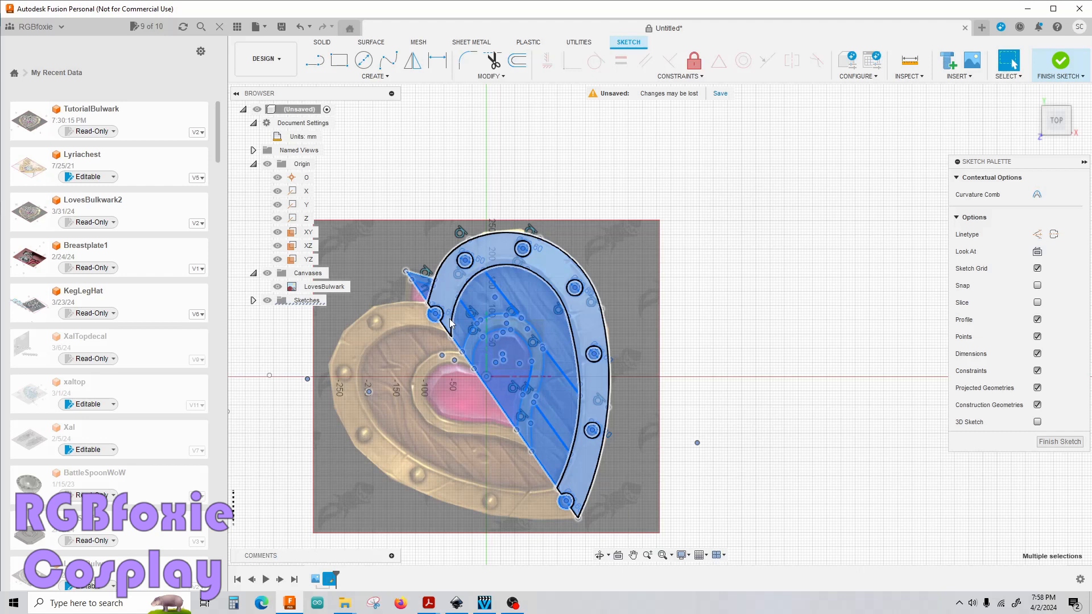
{"action": "left_click", "coordinate": [408, 69]}
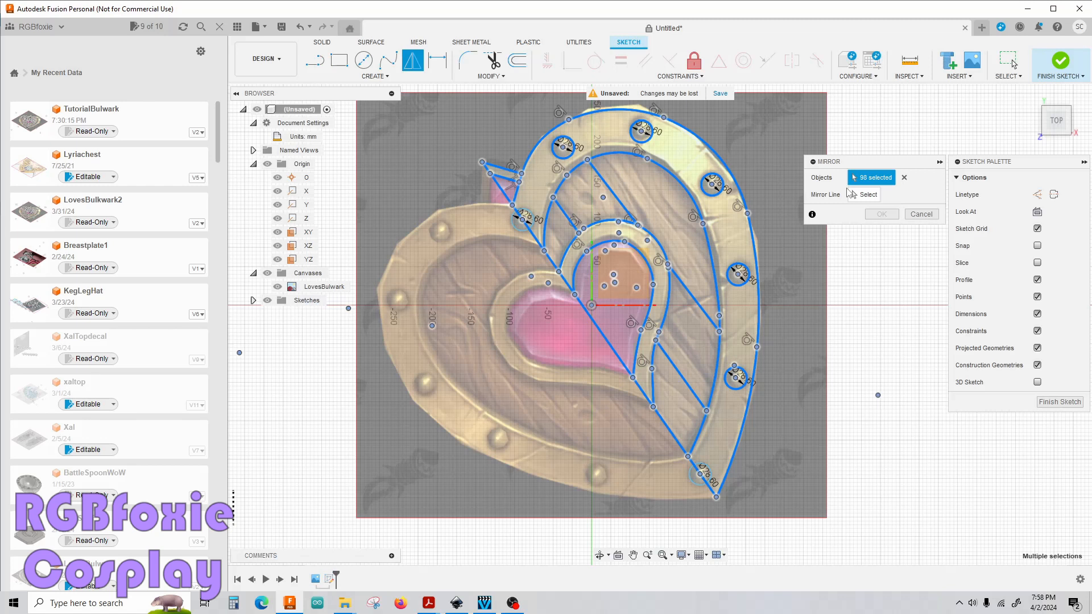
{"action": "left_click", "coordinate": [617, 359]}
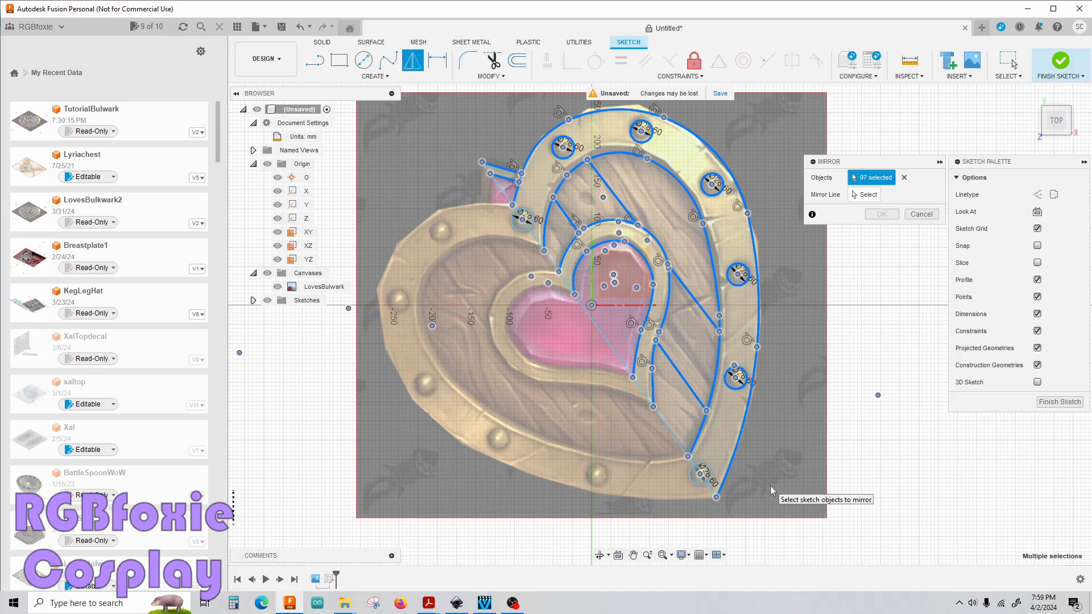
{"action": "left_click", "coordinate": [865, 194]}
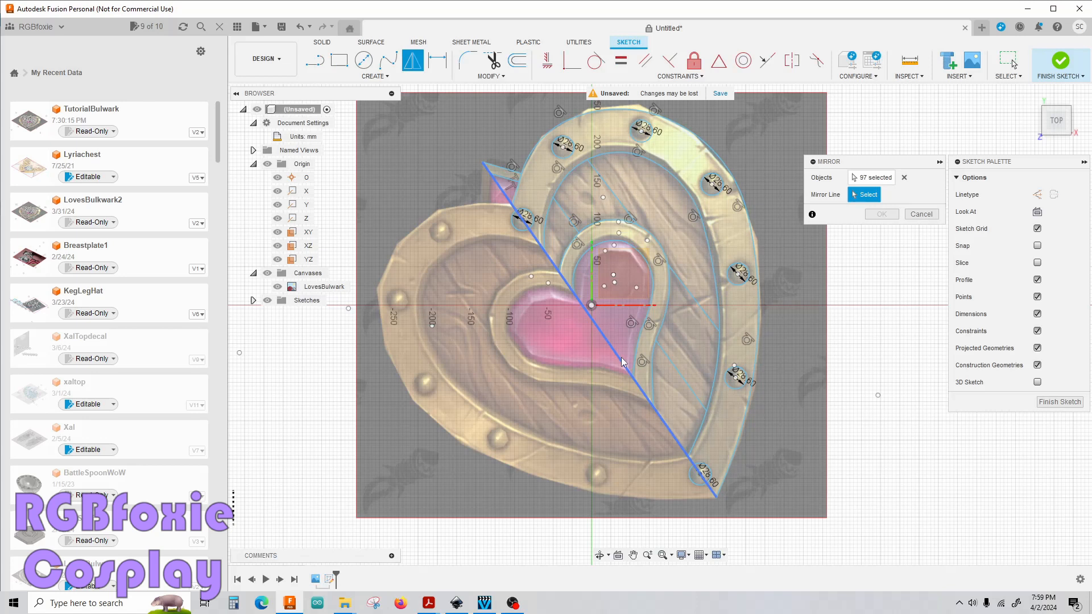
{"action": "left_click", "coordinate": [622, 362]}
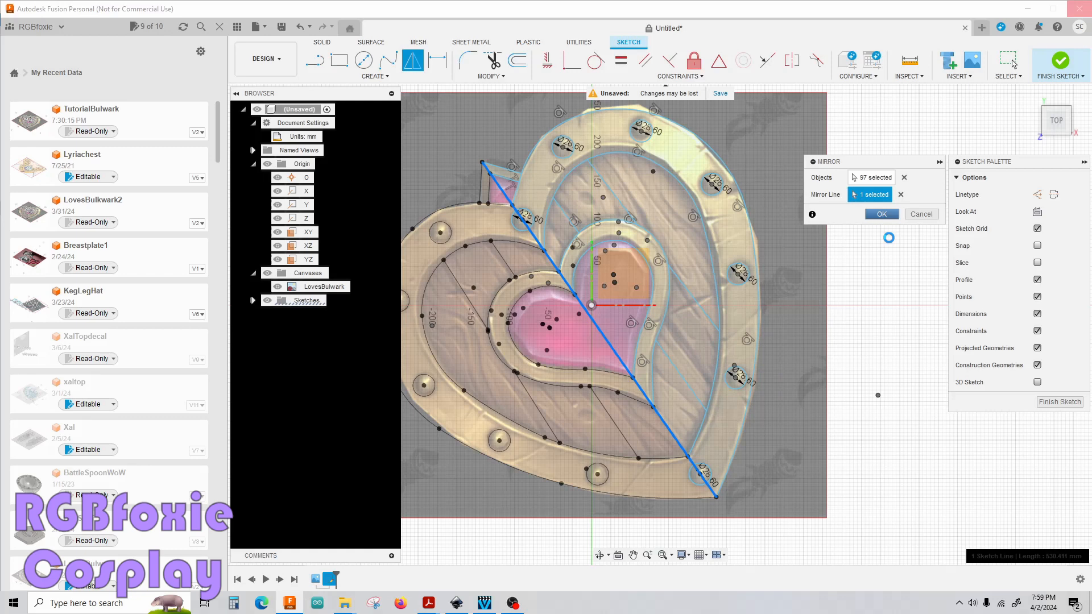
{"action": "middle_click_drag", "start_coordinate": [799, 205], "coordinate": [759, 285]}
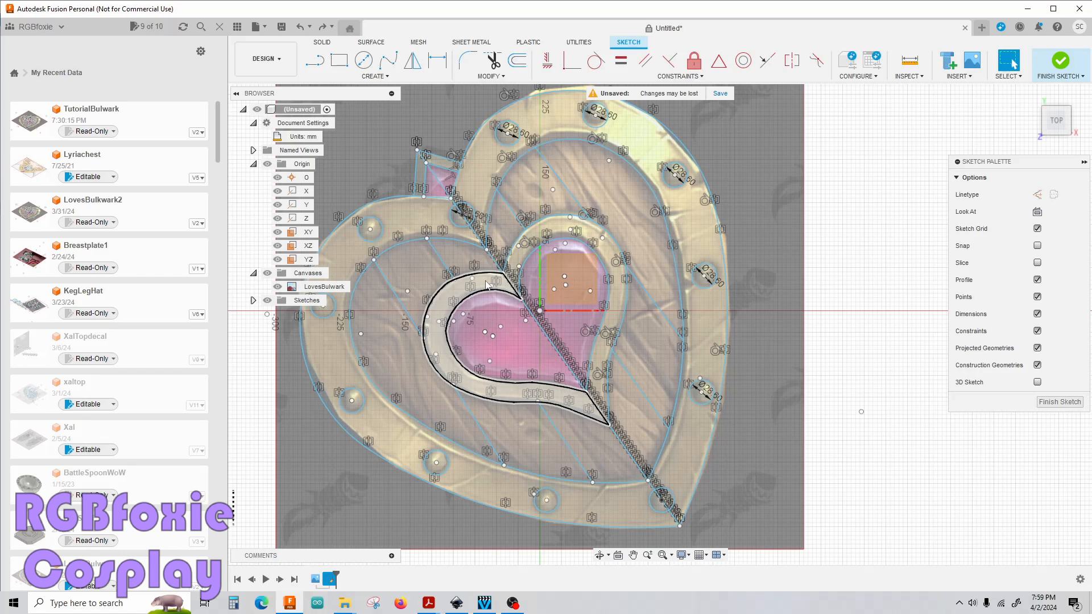
Step: Draw short lines joining the gem frame to the inner border at notch and tip, and delete the long centre line
{"action": "key", "text": "a"}
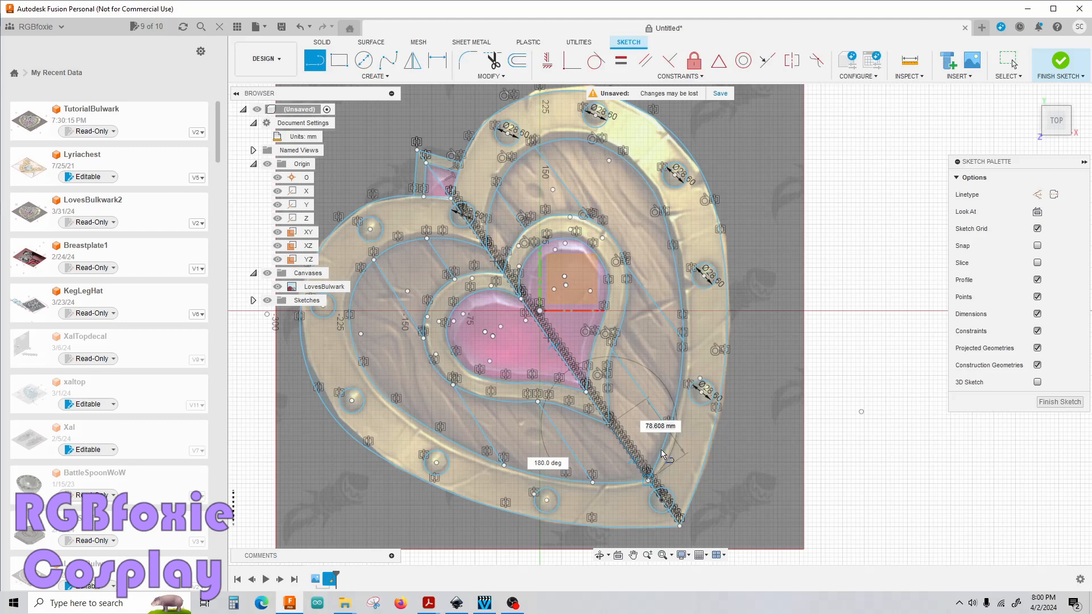
{"action": "key", "text": "Escape"}
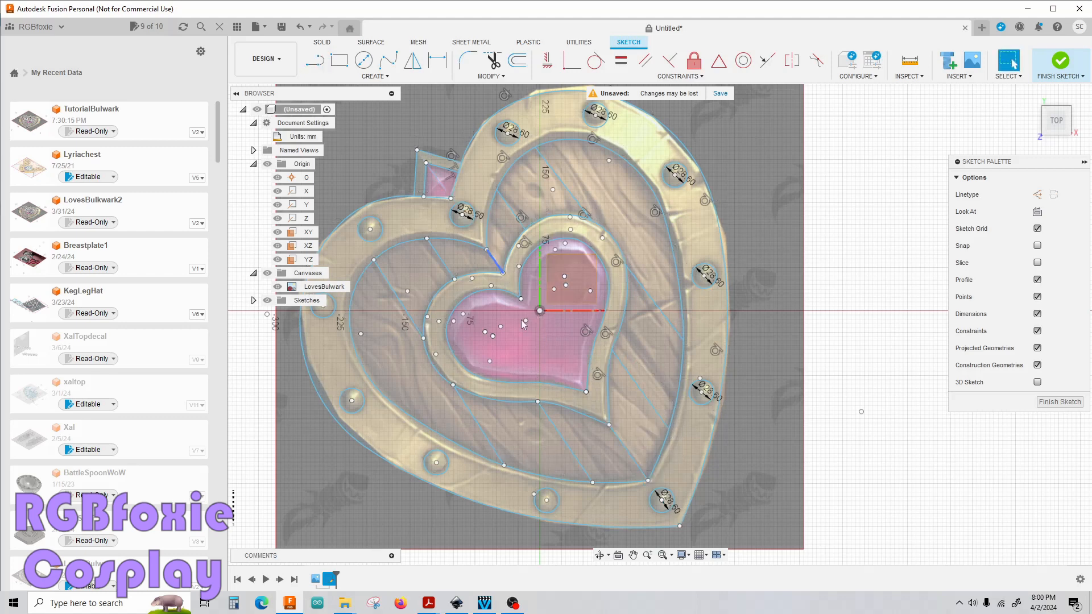
Step: Finish the sketch and save the design as TutBulwark in Admin Project
{"action": "left_click", "coordinate": [1058, 63]}
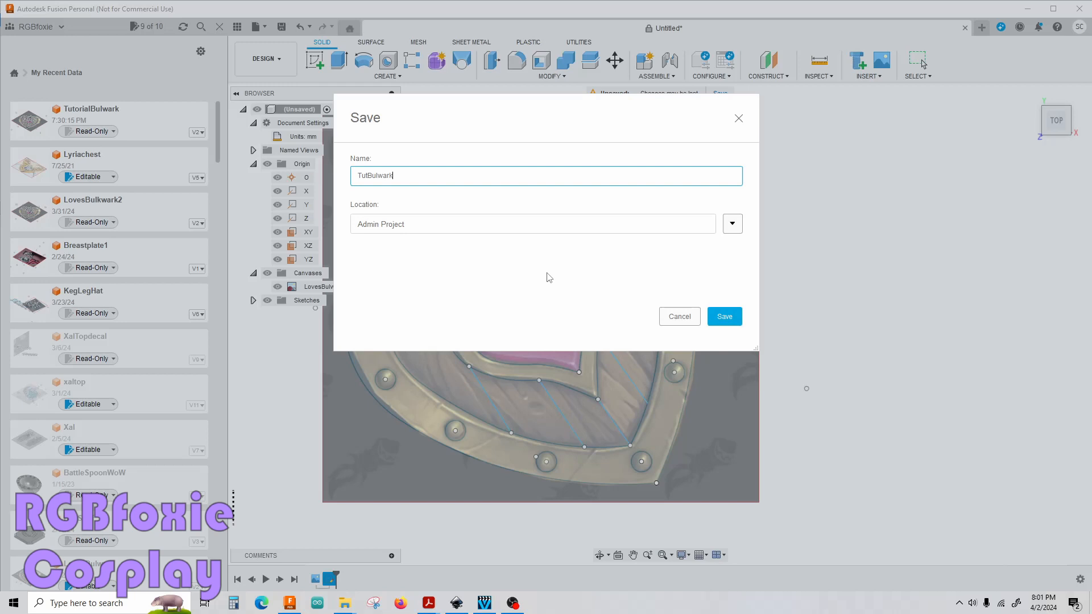
{"action": "key", "text": "Return"}
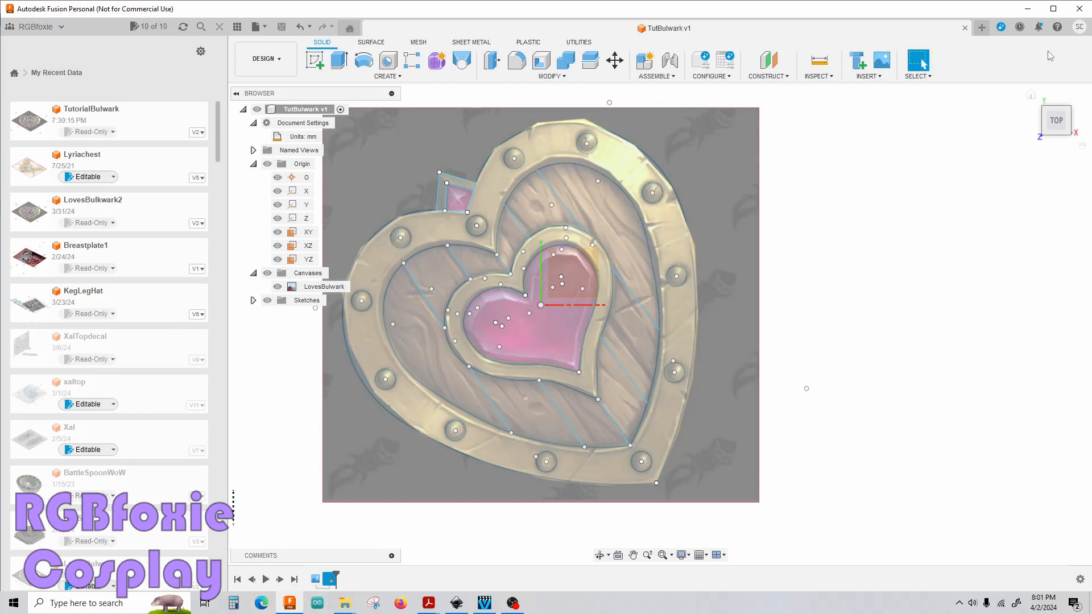
Step: Hide the LovesBulwark canvas and export Sketch1 as a DXF file named Tutbulwark in the TutorialBulwark folder
{"action": "left_click", "coordinate": [253, 300]}
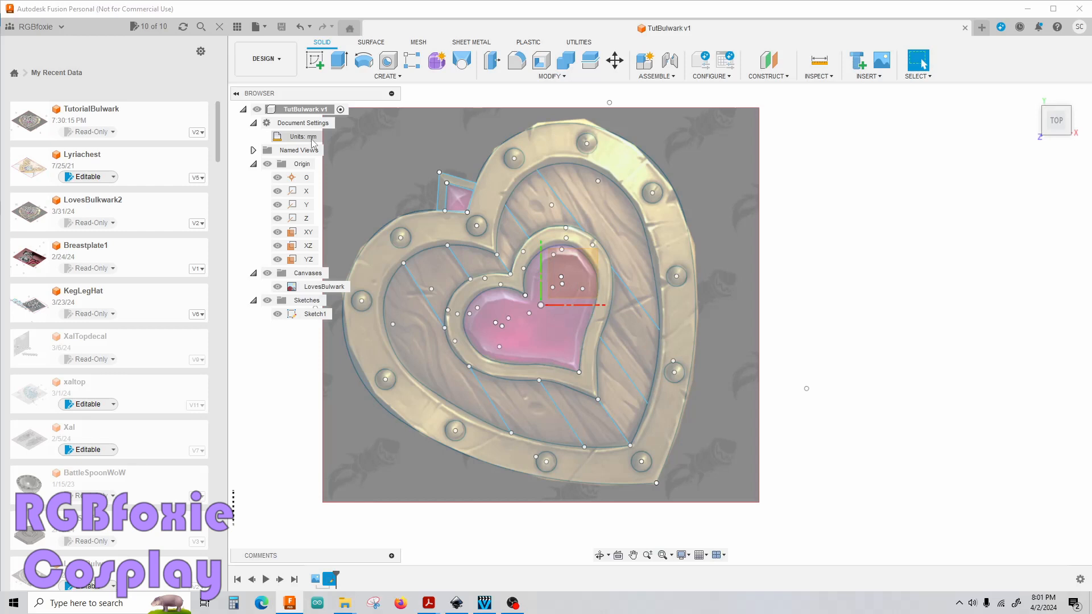
{"action": "left_click", "coordinate": [310, 314]}
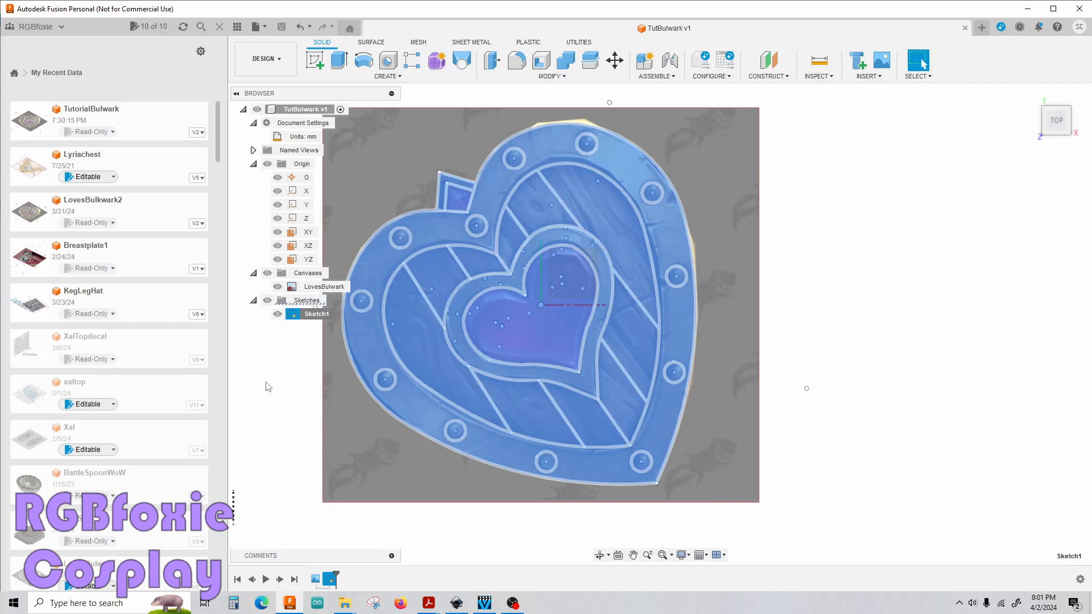
{"action": "left_click", "coordinate": [278, 286]}
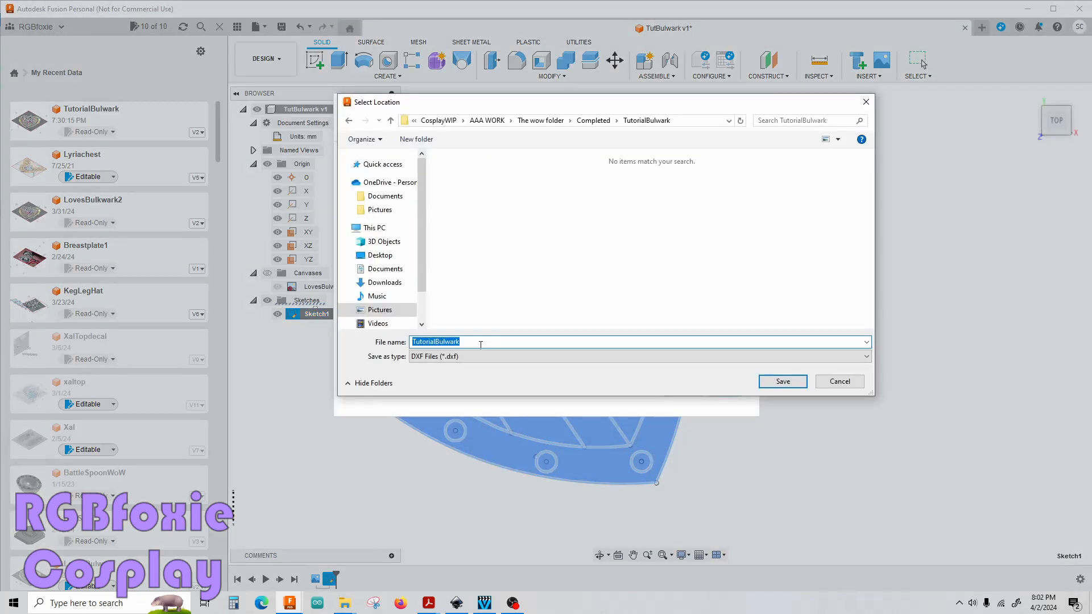
{"action": "type", "text": "Tutbulwark"}
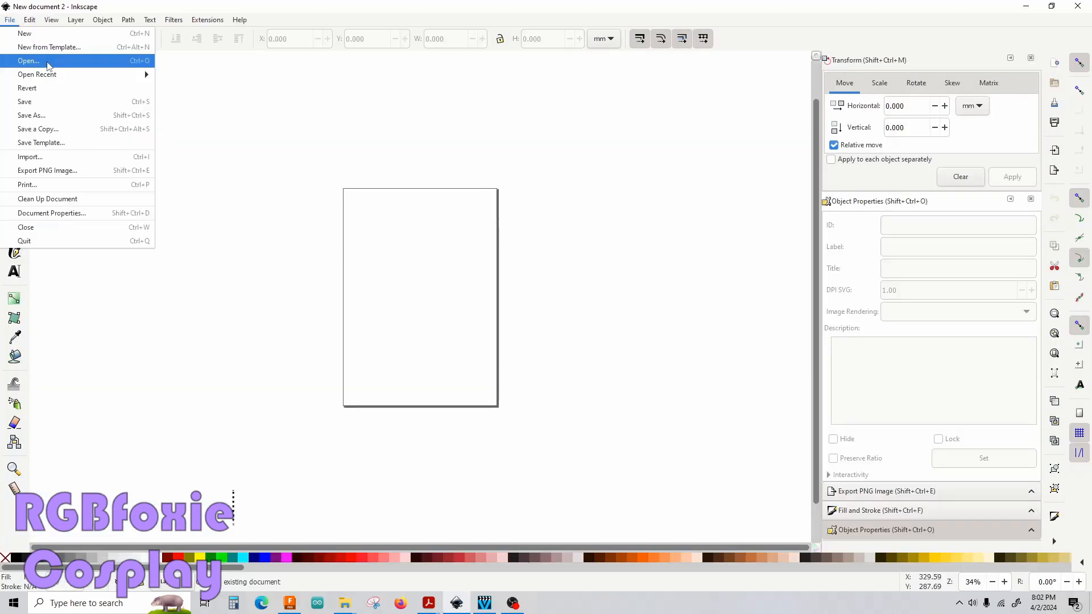
Step: Open the Tutbulwark DXF file from the TutorialBulwark folder using manual scaling with a scale factor of 1.0
{"action": "left_click", "coordinate": [48, 61]}
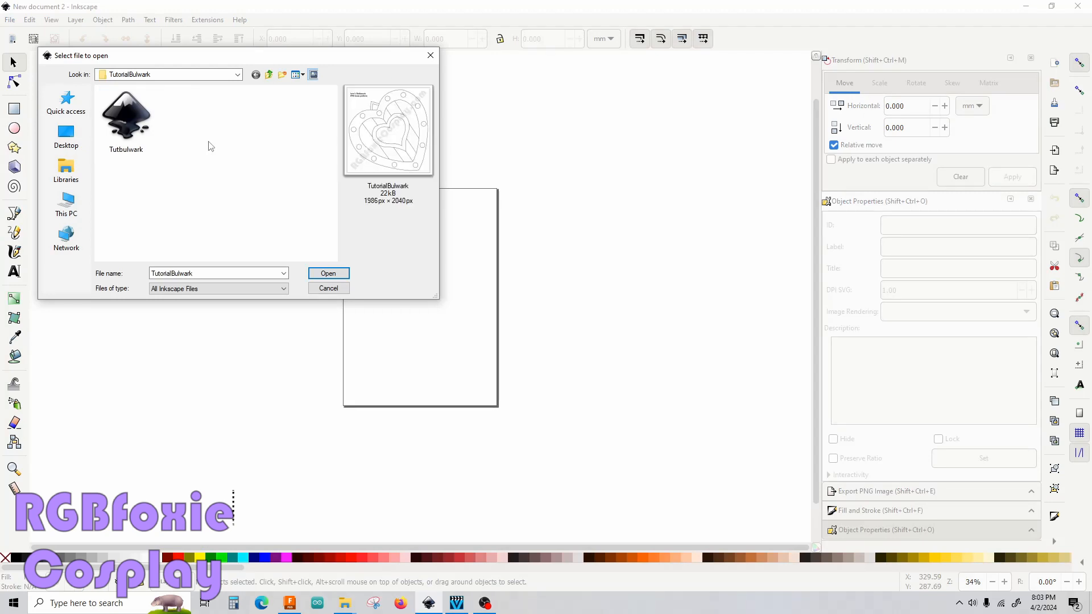
{"action": "left_click", "coordinate": [126, 120]}
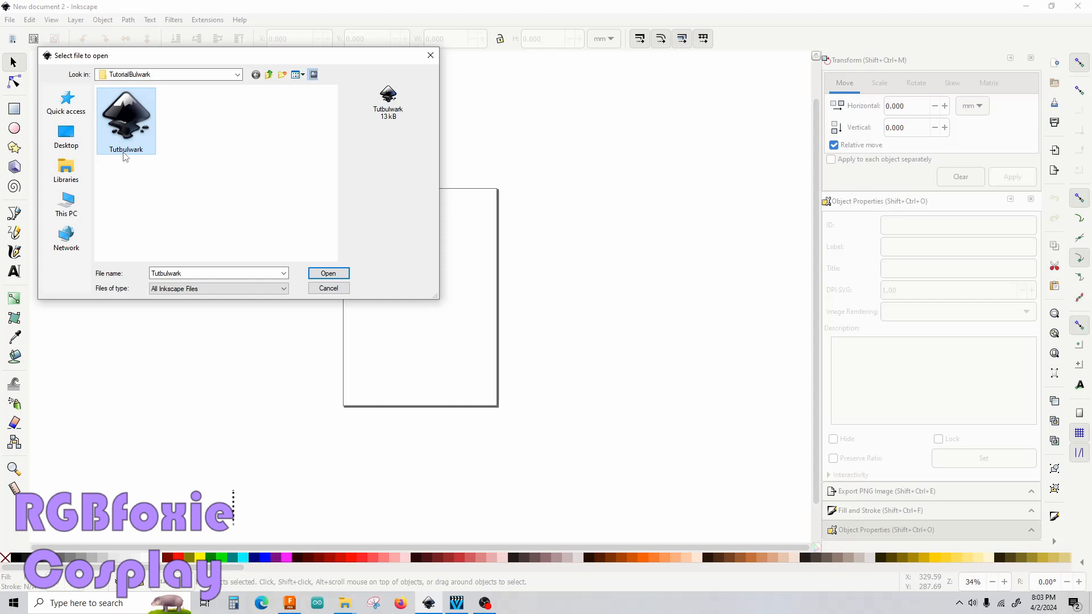
{"action": "double_click", "coordinate": [124, 153]}
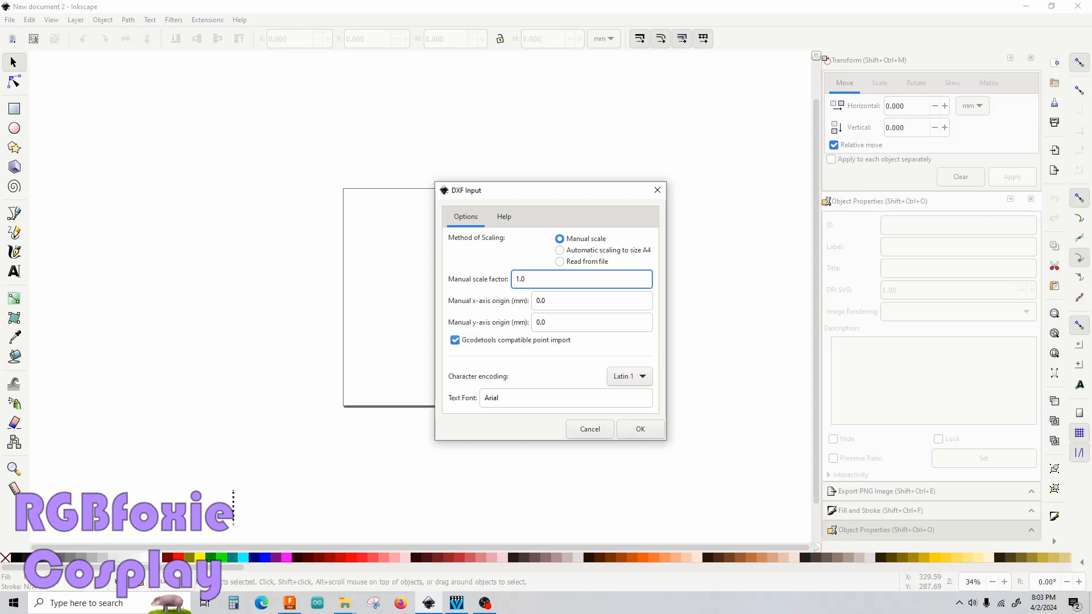
{"action": "left_click", "coordinate": [654, 433]}
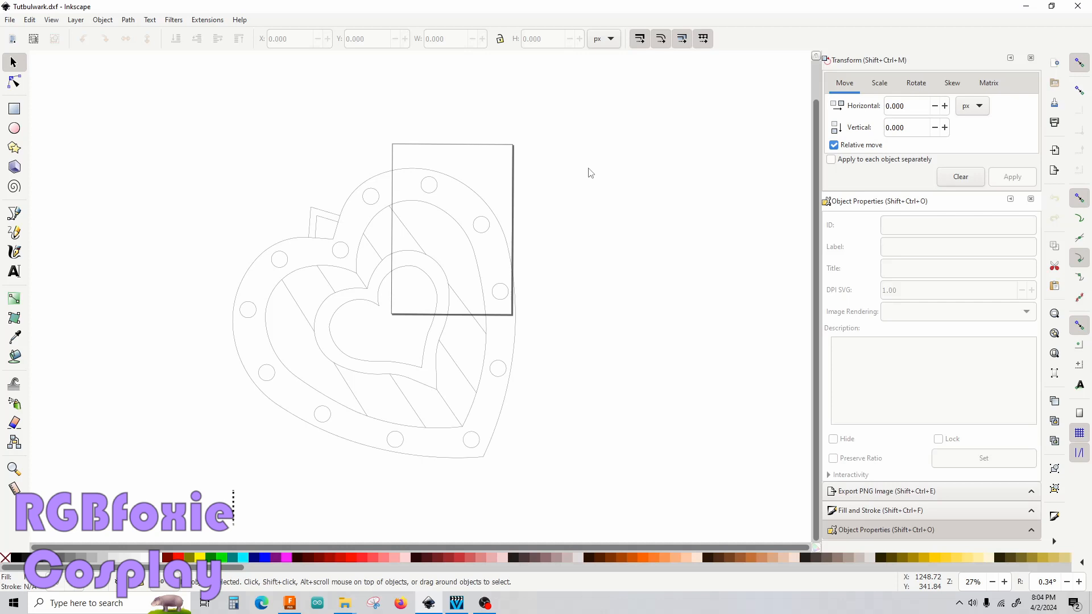
Step: Set the stroke of all shield paths to a 4 px wide solid line
{"action": "key", "text": "ctrl+a"}
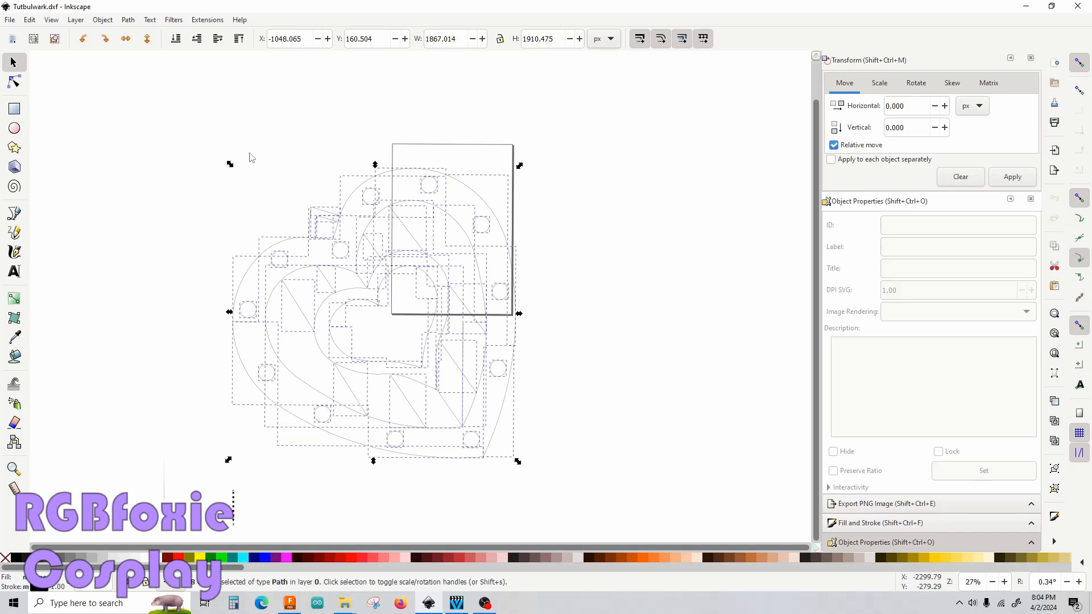
{"action": "key", "text": "ctrl+shift+f"}
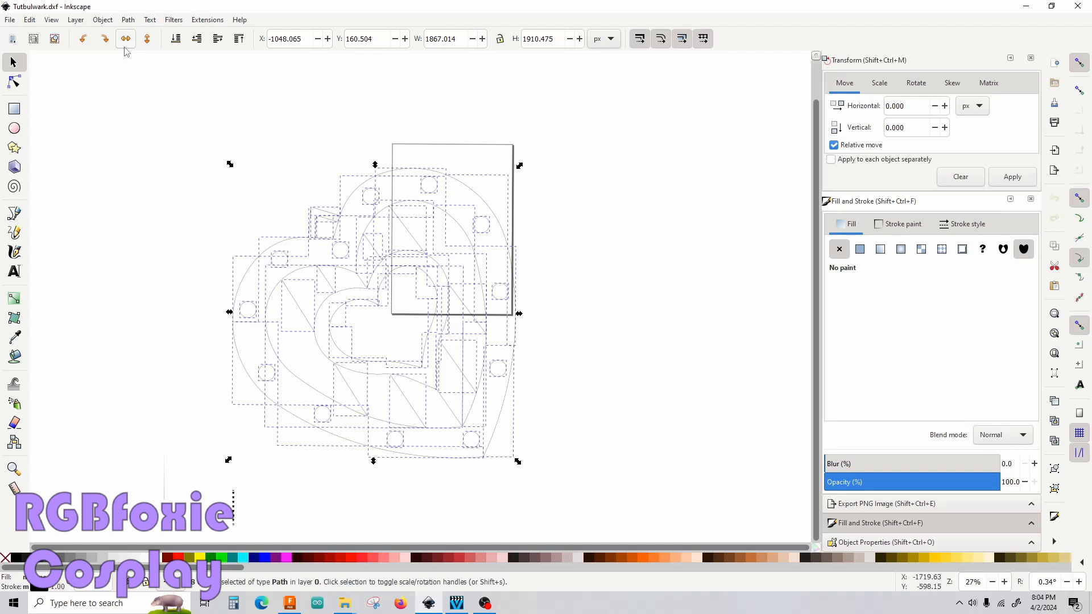
{"action": "left_click", "coordinate": [963, 224]}
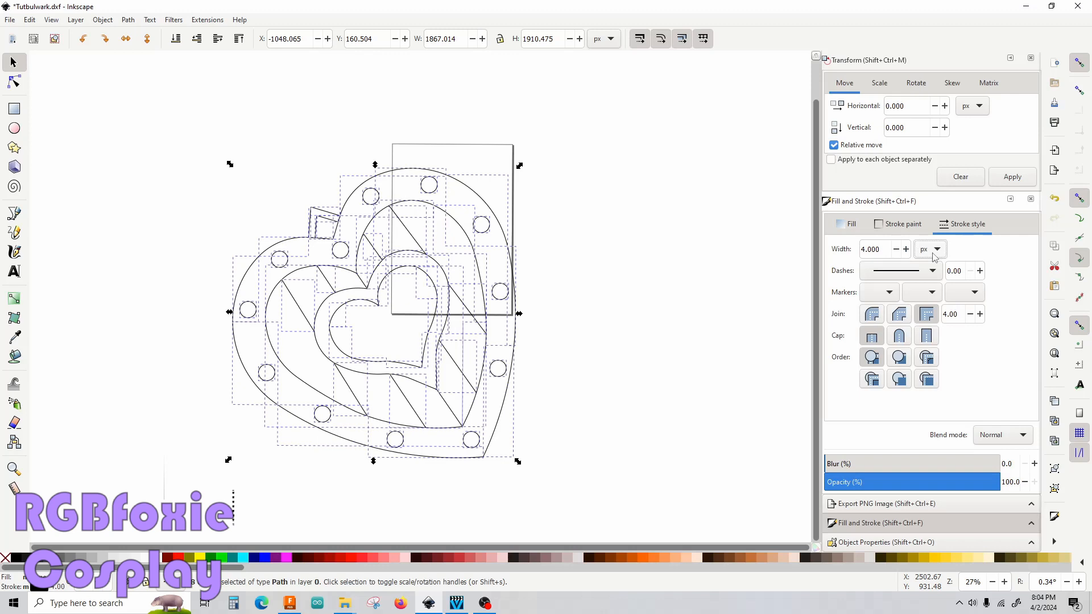
{"action": "left_click", "coordinate": [919, 272]}
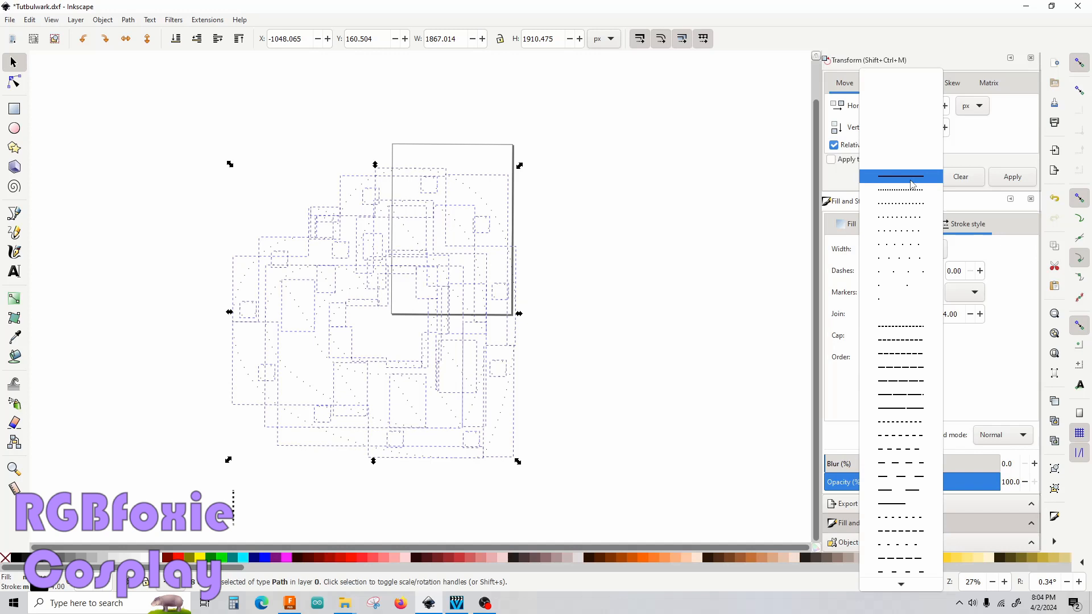
{"action": "left_click", "coordinate": [911, 180]}
Step: Resize the page to the shield drawing with linked margins of 50 px on all sides
{"action": "left_click", "coordinate": [636, 225]}
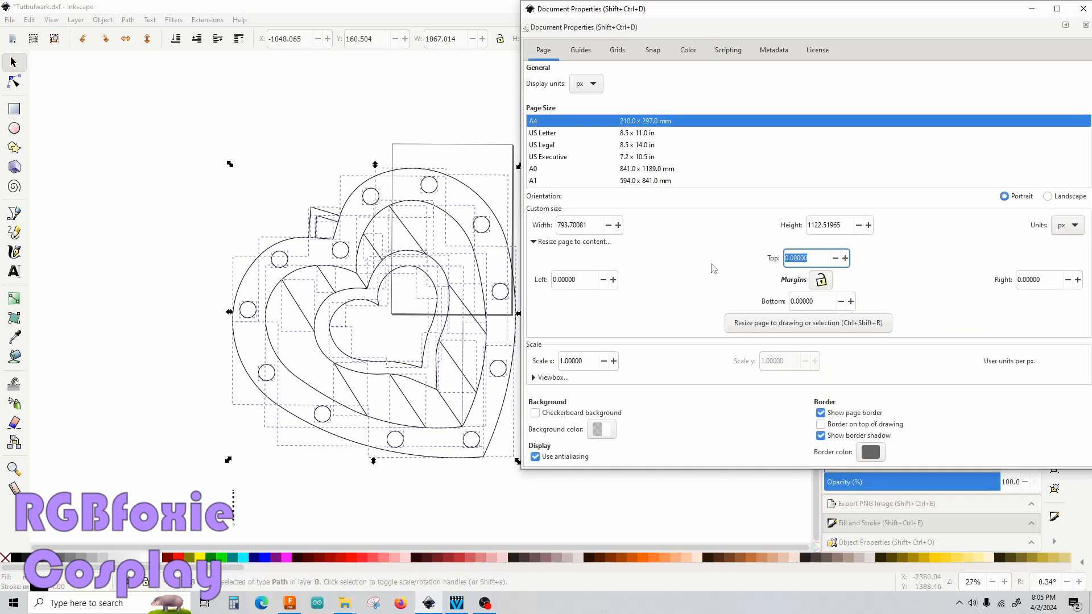
{"action": "type", "text": "50"}
{"action": "left_click", "coordinate": [819, 282]}
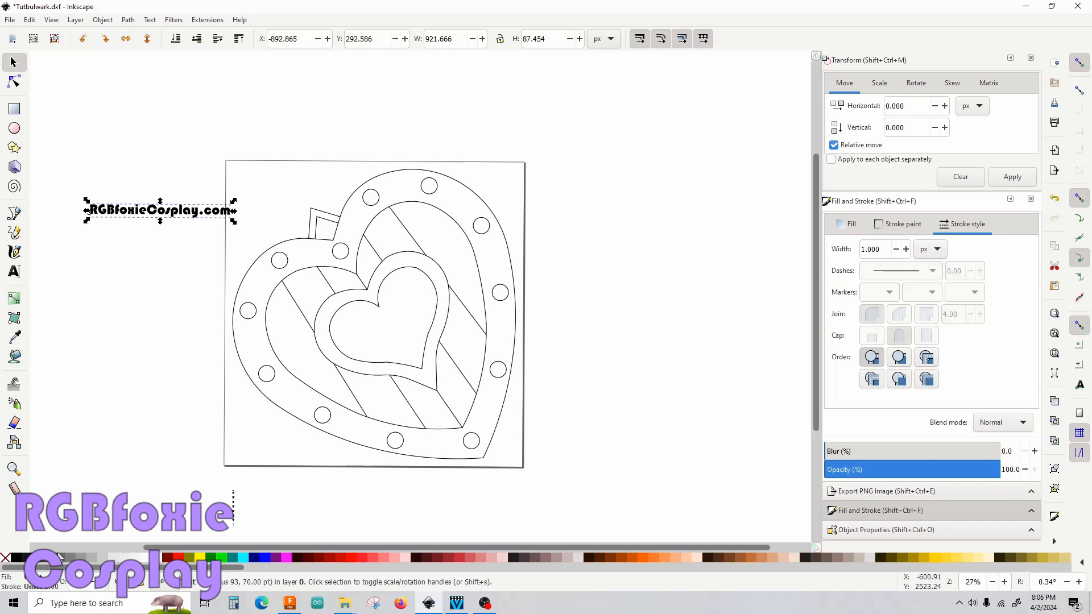
Step: Move the RGBfoxieCosplay.com text to the shield's upper-left edge and add a layer named logo below the current one
{"action": "left_click_drag", "start_coordinate": [177, 213], "coordinate": [342, 257]}
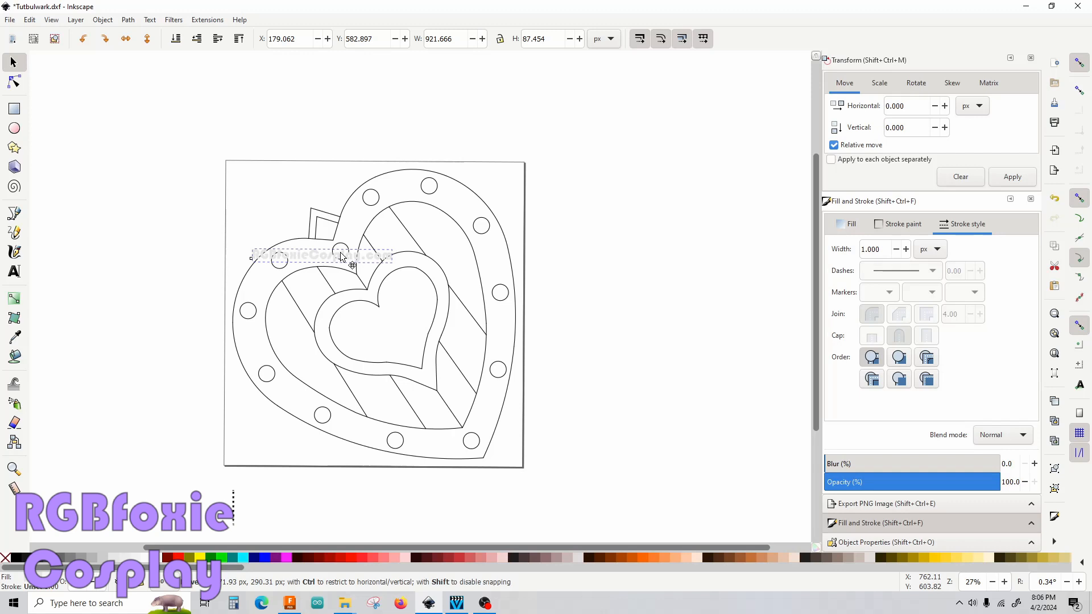
{"action": "left_click_drag", "start_coordinate": [342, 257], "coordinate": [232, 202]}
{"action": "left_click", "coordinate": [76, 20]}
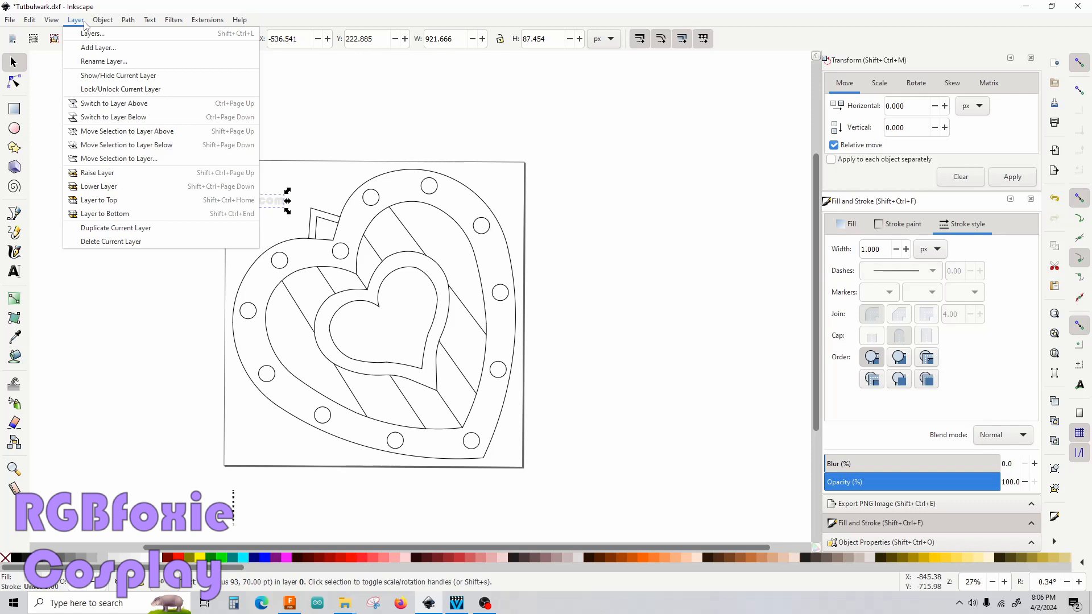
{"action": "left_click", "coordinate": [98, 48]}
{"action": "type", "text": "logo"}
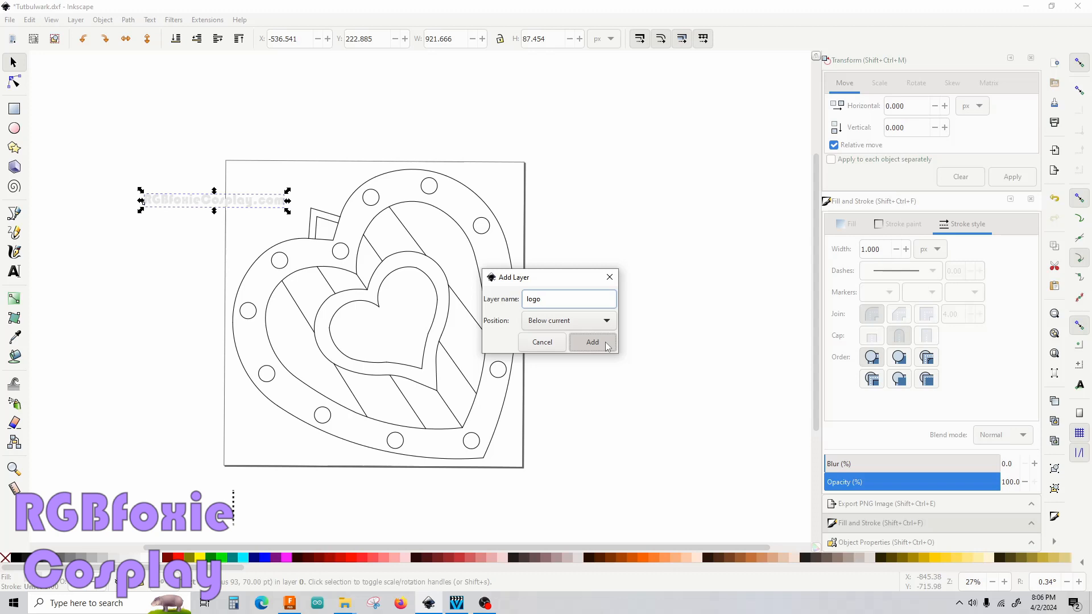
{"action": "left_click", "coordinate": [592, 342]}
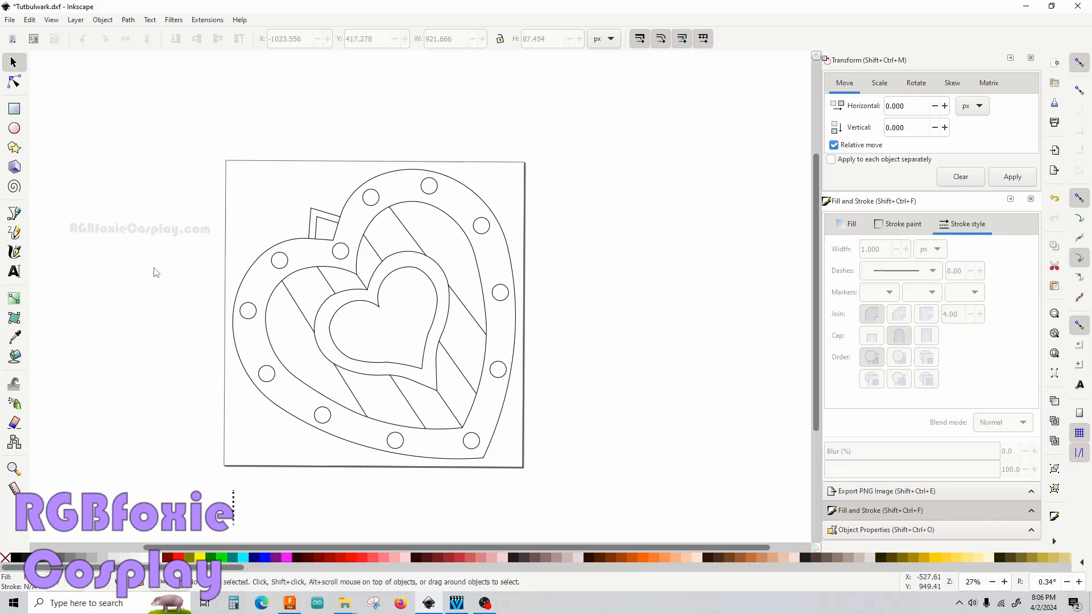
Step: Place the RGBfoxieCosplay.com text as a grey diagonal watermark behind the shield, and add the grey title "Love's Bulwark Eva Foam Pattern" above it
{"action": "left_click_drag", "start_coordinate": [156, 272], "coordinate": [141, 224]}
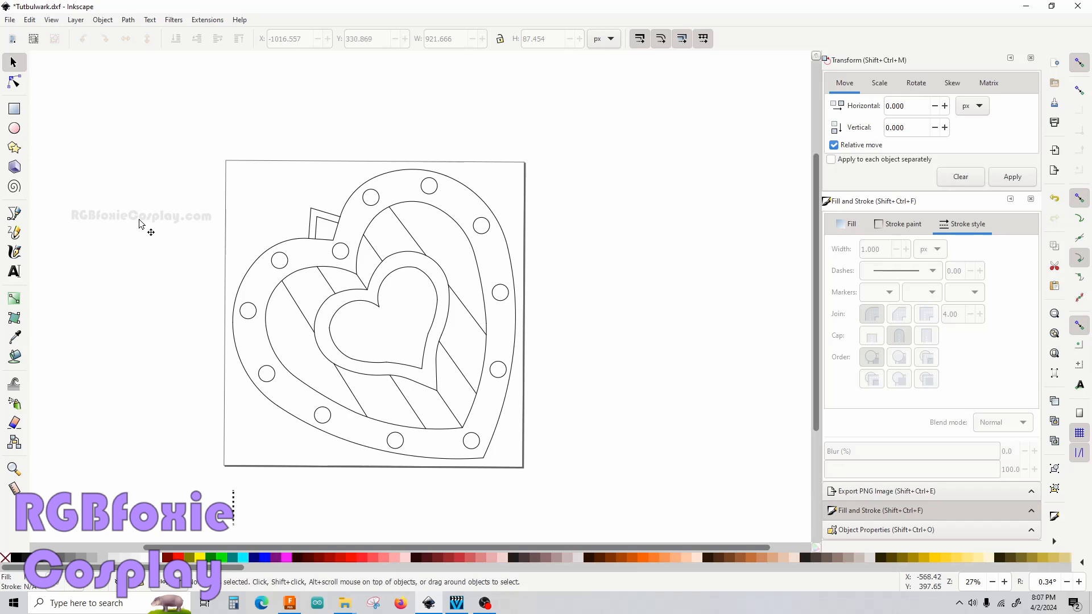
{"action": "left_click", "coordinate": [140, 223]}
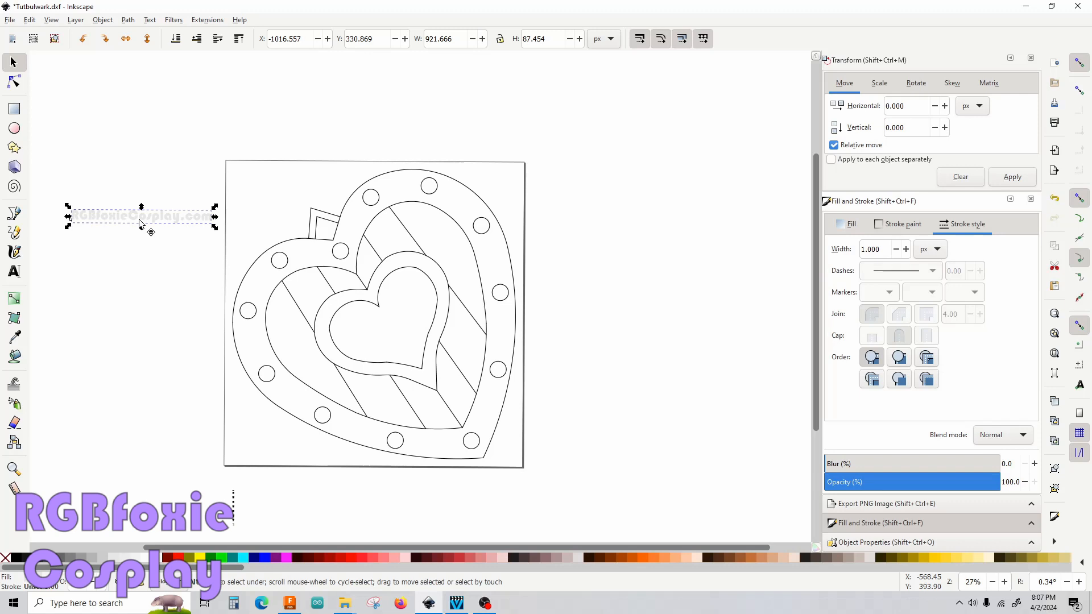
{"action": "key", "text": "Escape"}
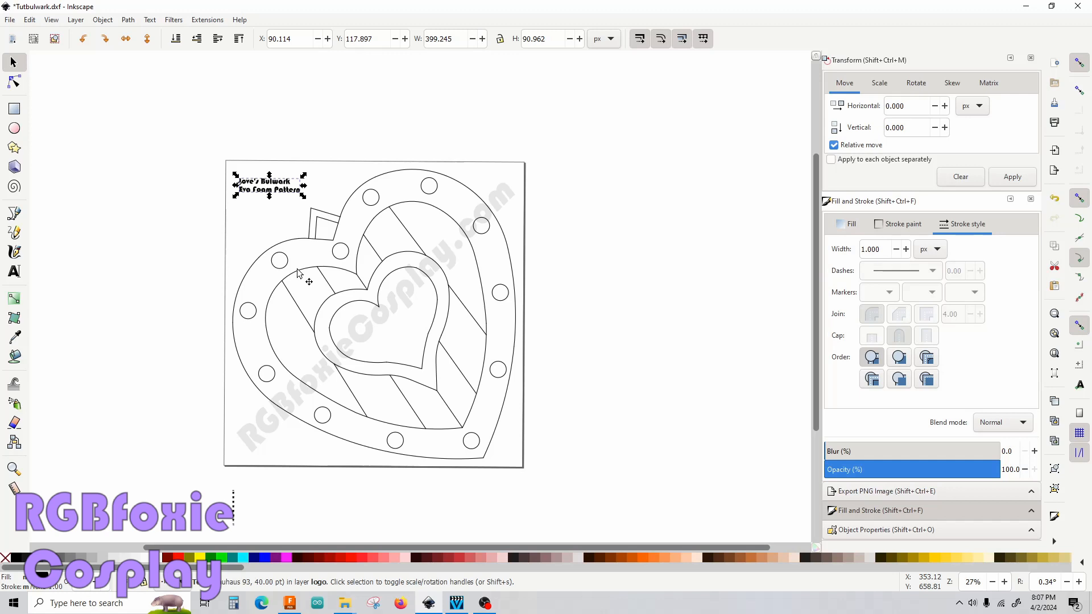
{"action": "left_click", "coordinate": [415, 253]}
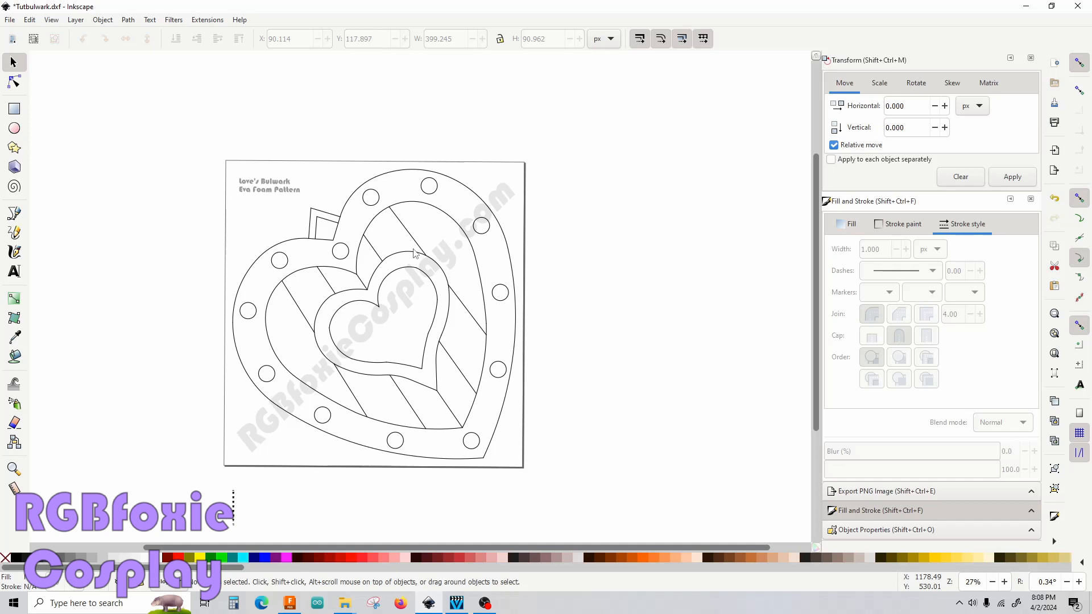
Step: Set the PNG export to the drawing area at 300 dpi, and save the pattern as a PDF named LovesBulwarkPDF
{"action": "key", "text": "shift+ctrl+e"}
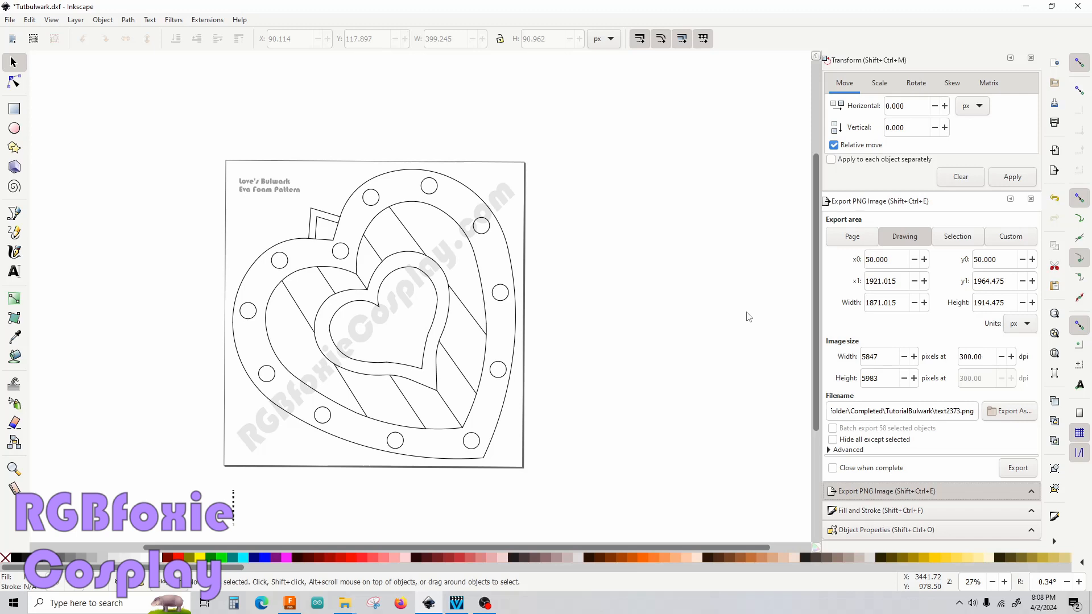
{"action": "left_click", "coordinate": [9, 19]}
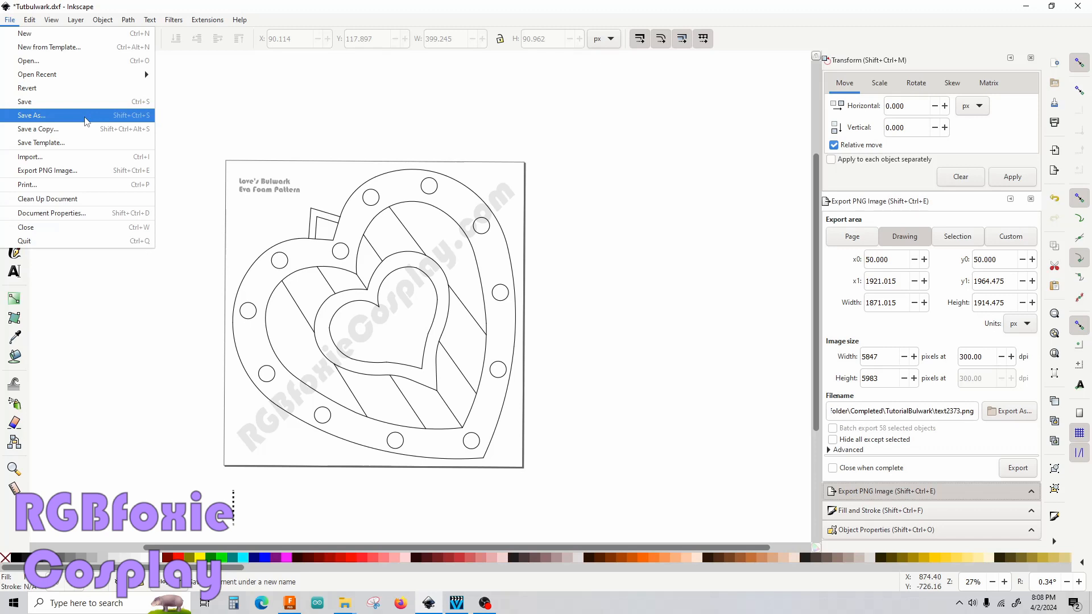
{"action": "left_click", "coordinate": [86, 116]}
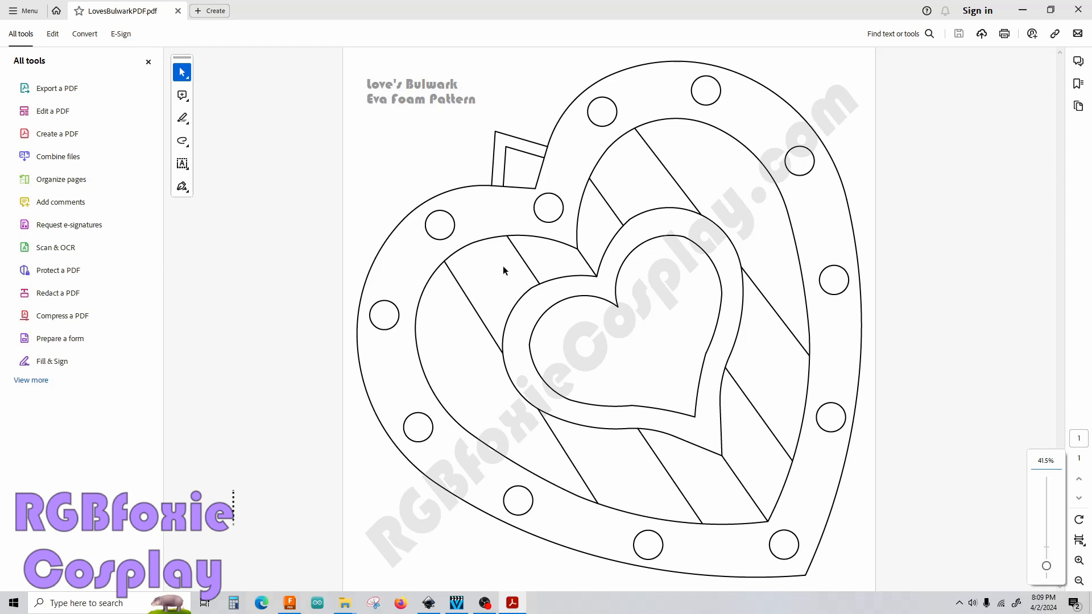
Step: Switch to Acrobat and open the print settings for the LovesBulwarkPDF pattern
{"action": "key", "text": "ctrl+p"}
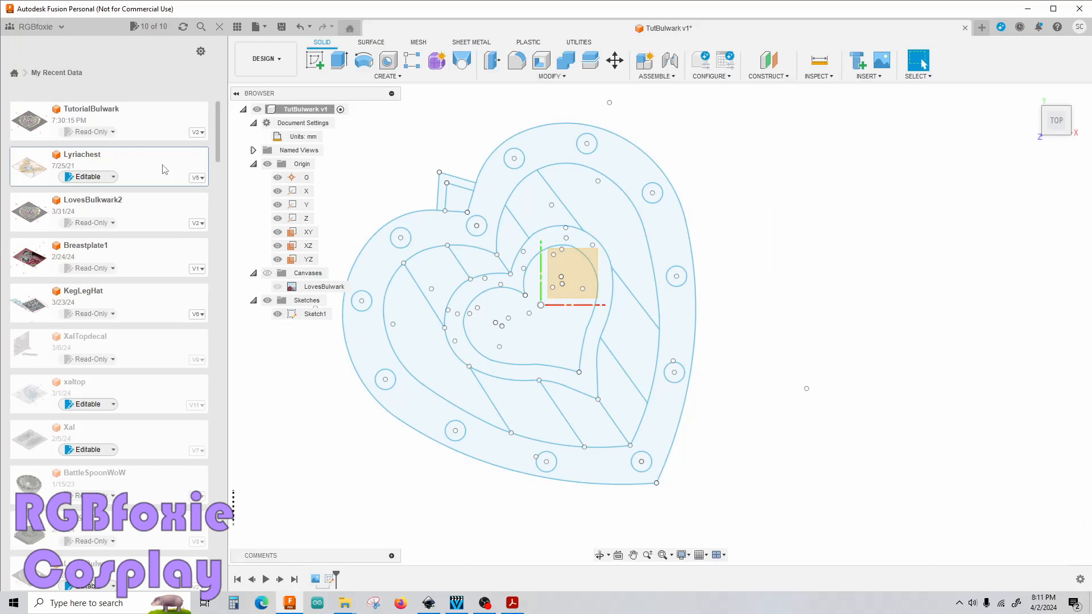
Step: Switch to Fusion and open the Lyriachest design from the recent data
{"action": "double_click", "coordinate": [164, 169]}
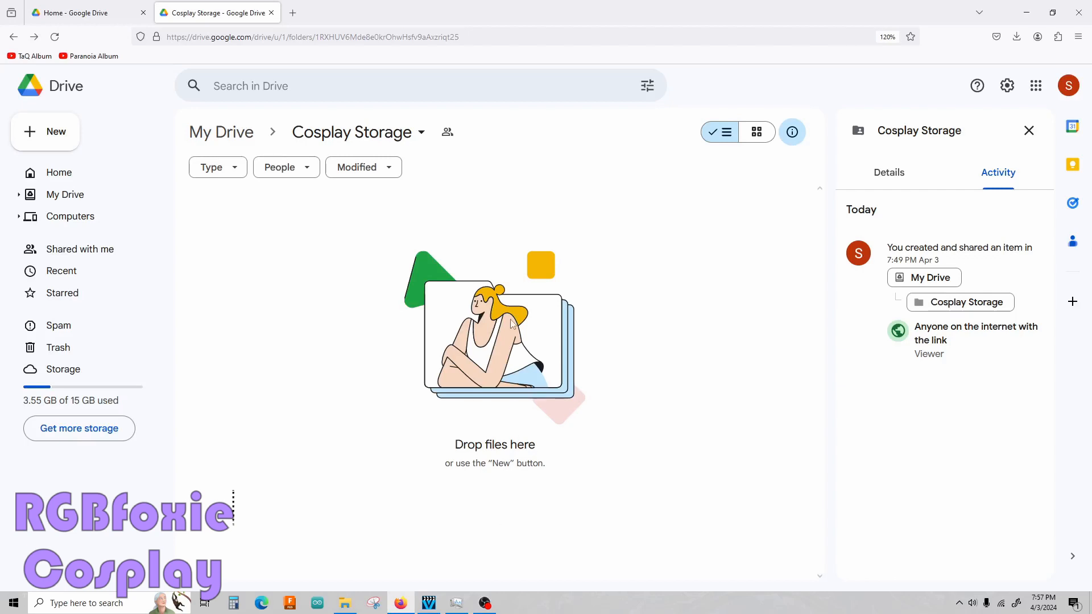
Step: Switch to Google Drive and bring up the sharing options of the Cosplay Storage folder
{"action": "left_click", "coordinate": [422, 134]}
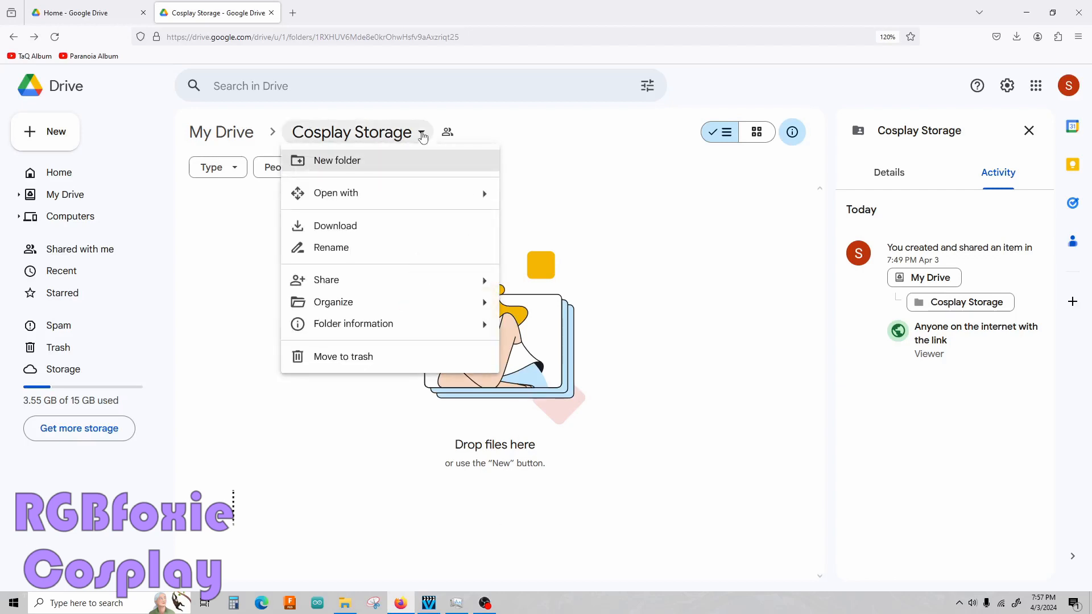
{"action": "mouse_move", "coordinate": [456, 283]}
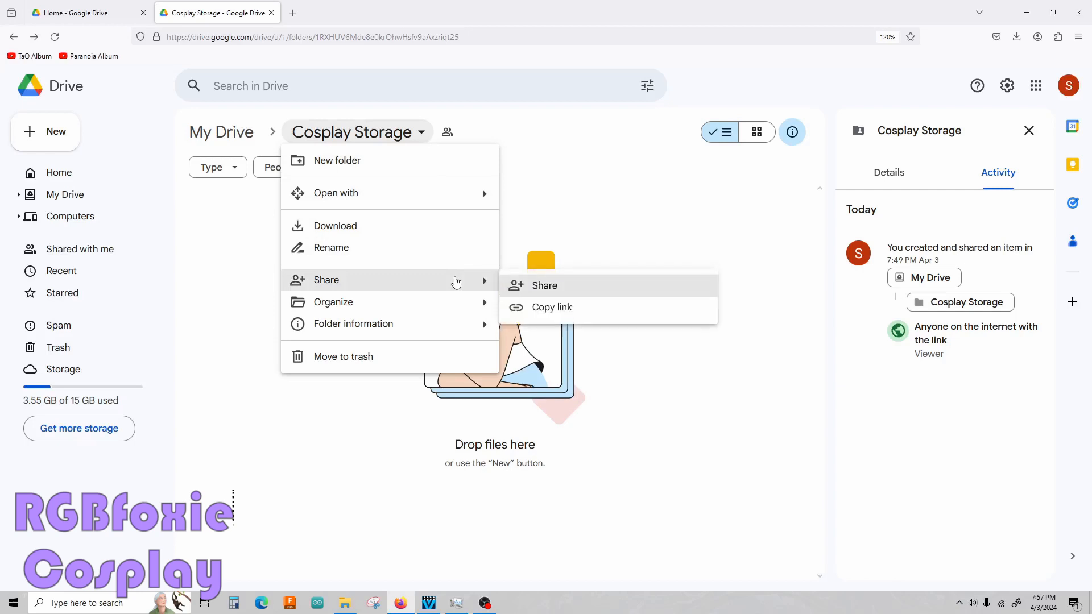